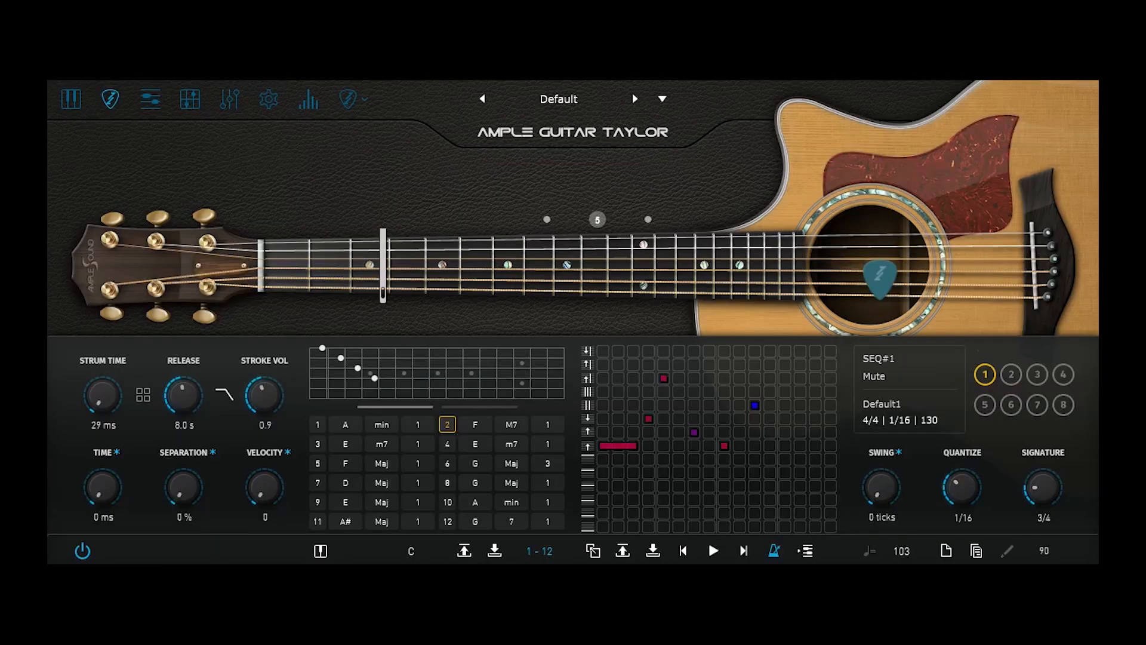
Play back Ample Guitar Taylor's Default strum sequence
{"action": "key", "text": "space"}
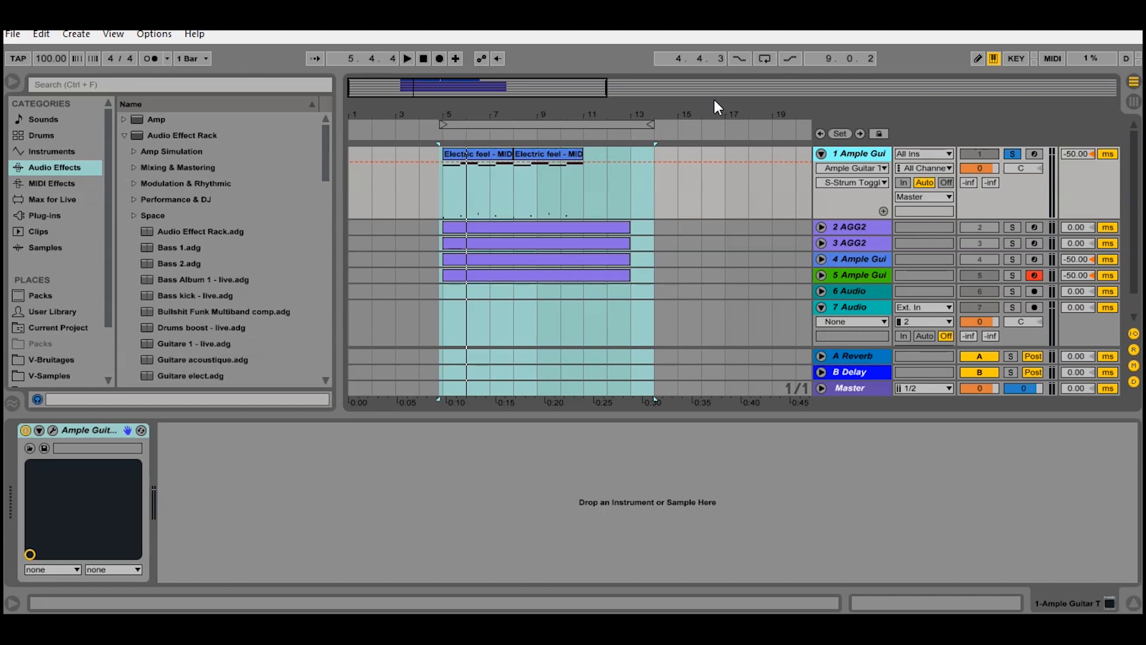
{"action": "left_click", "coordinate": [51, 427]}
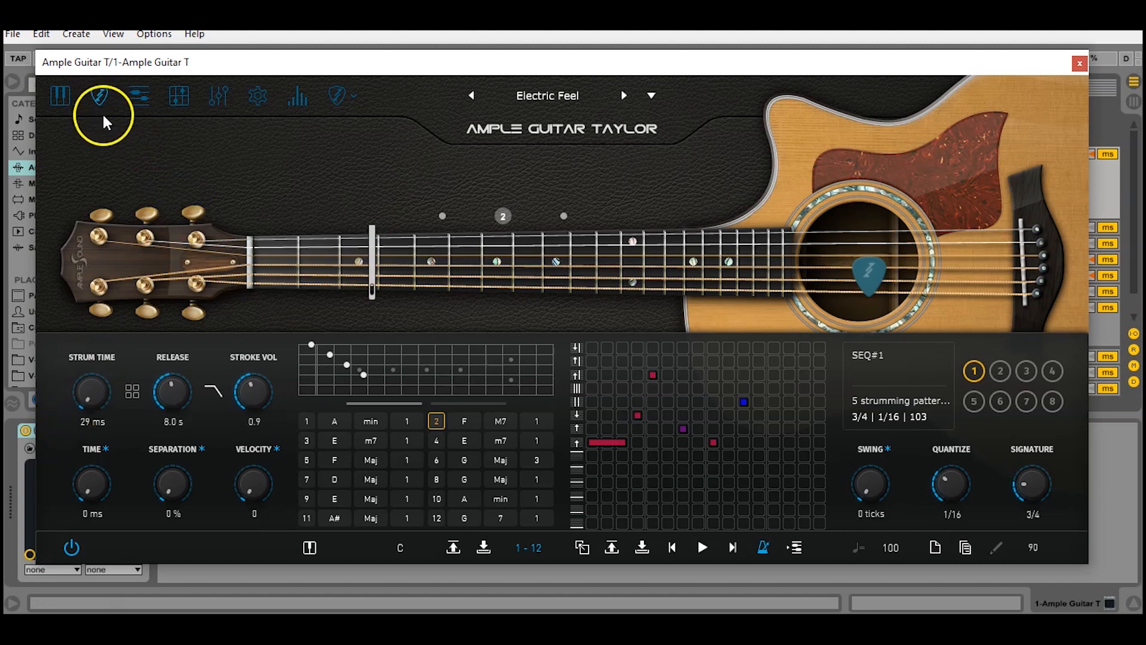
{"action": "left_click", "coordinate": [60, 98]}
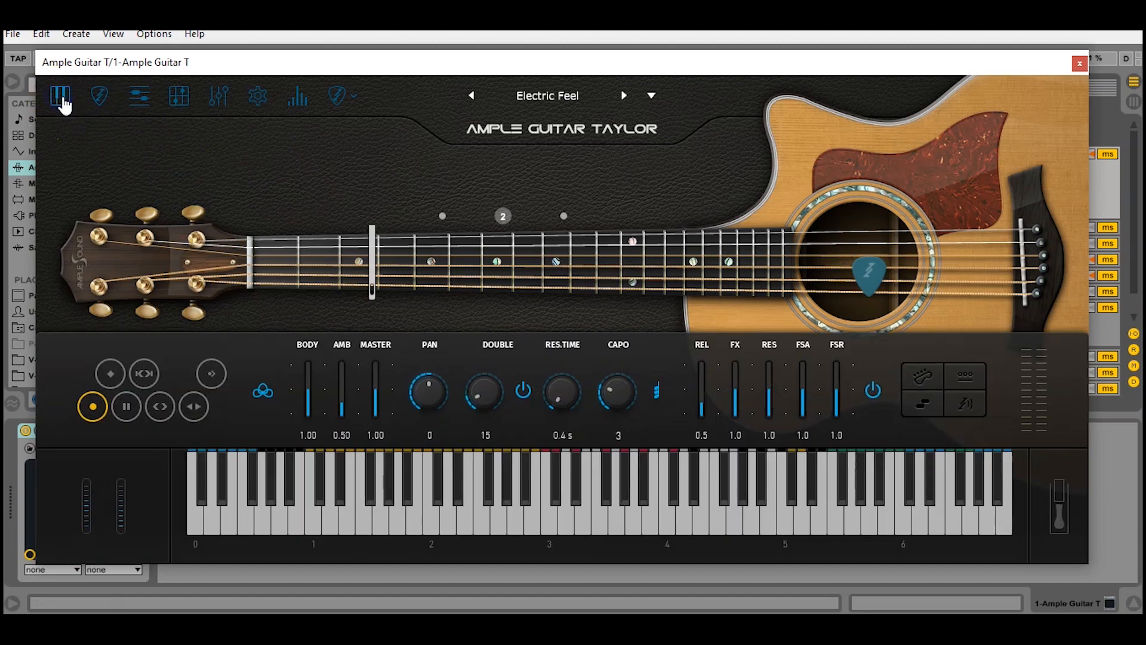
{"action": "left_click", "coordinate": [97, 99]}
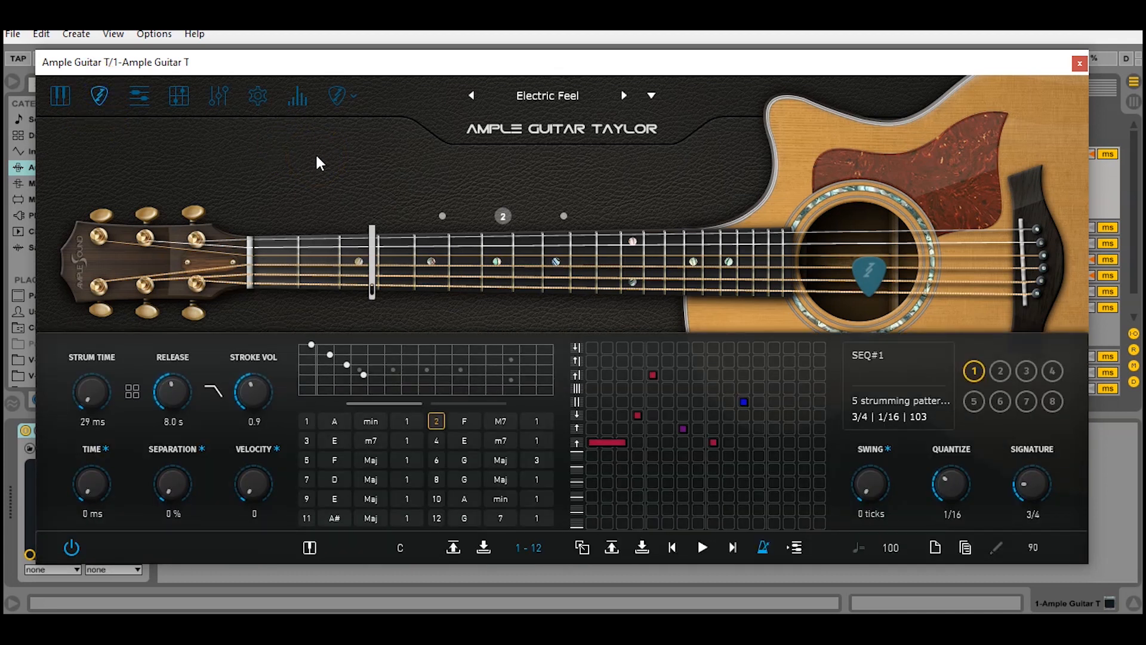
{"action": "key", "text": "space"}
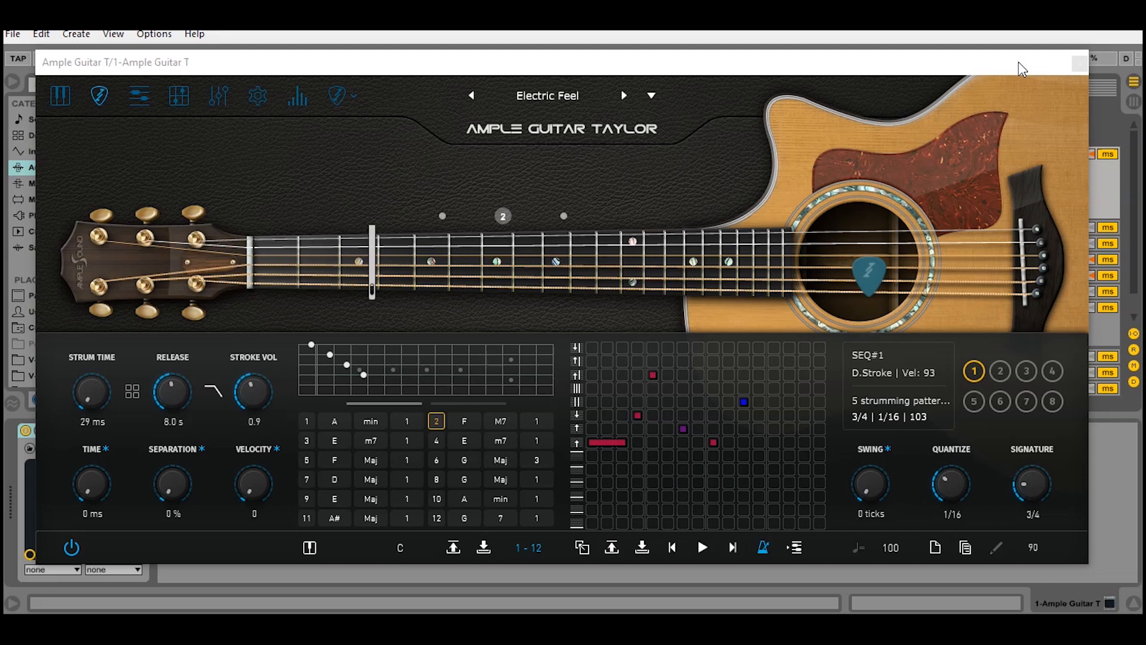
{"action": "left_click", "coordinate": [1079, 64]}
Unfold AGG2 track 2 and preview its AGG2 plugin's Riffer
{"action": "left_click", "coordinate": [843, 228]}
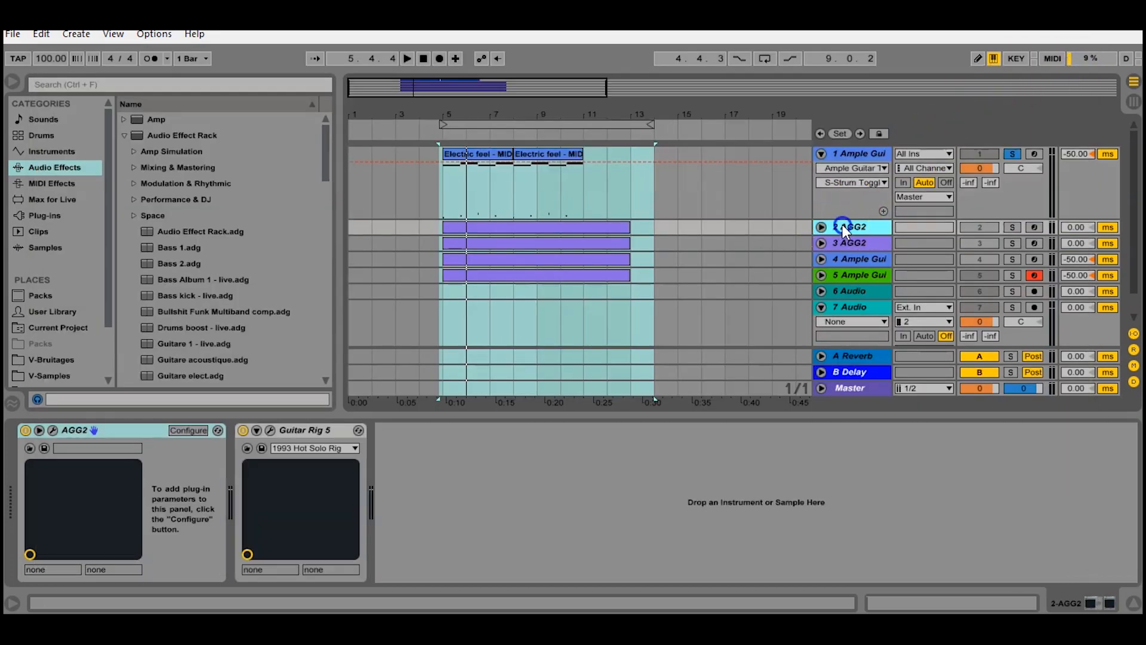
{"action": "left_click", "coordinate": [822, 227]}
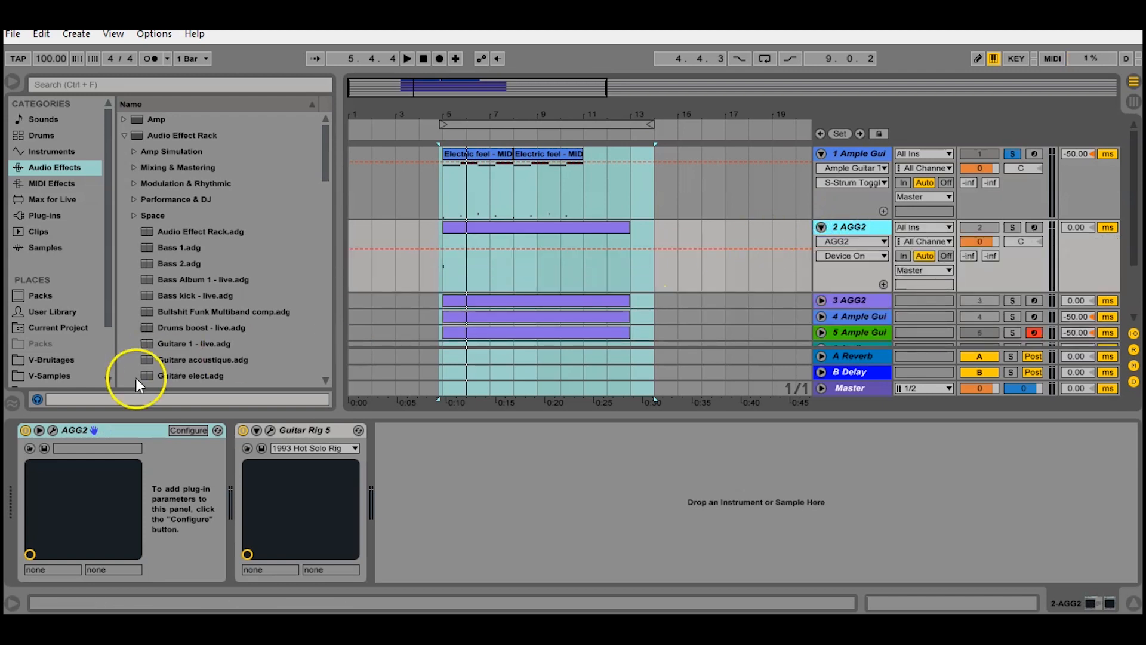
{"action": "left_click", "coordinate": [53, 430]}
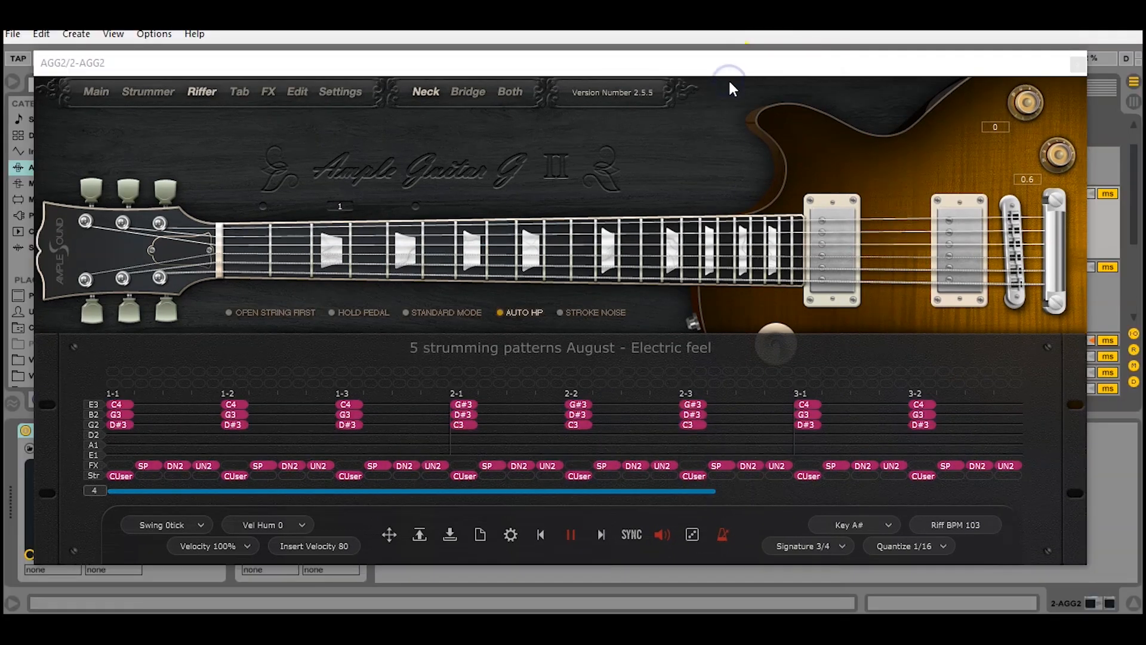
{"action": "left_click", "coordinate": [1079, 63]}
Unfold AGG2 track 3 and preview its AGG2 plugin's Riffer
{"action": "scroll", "coordinate": [862, 178], "scroll_direction": "down", "scroll_amount": 2}
{"action": "left_click", "coordinate": [865, 215]}
{"action": "scroll", "coordinate": [866, 218], "scroll_direction": "down", "scroll_amount": 1}
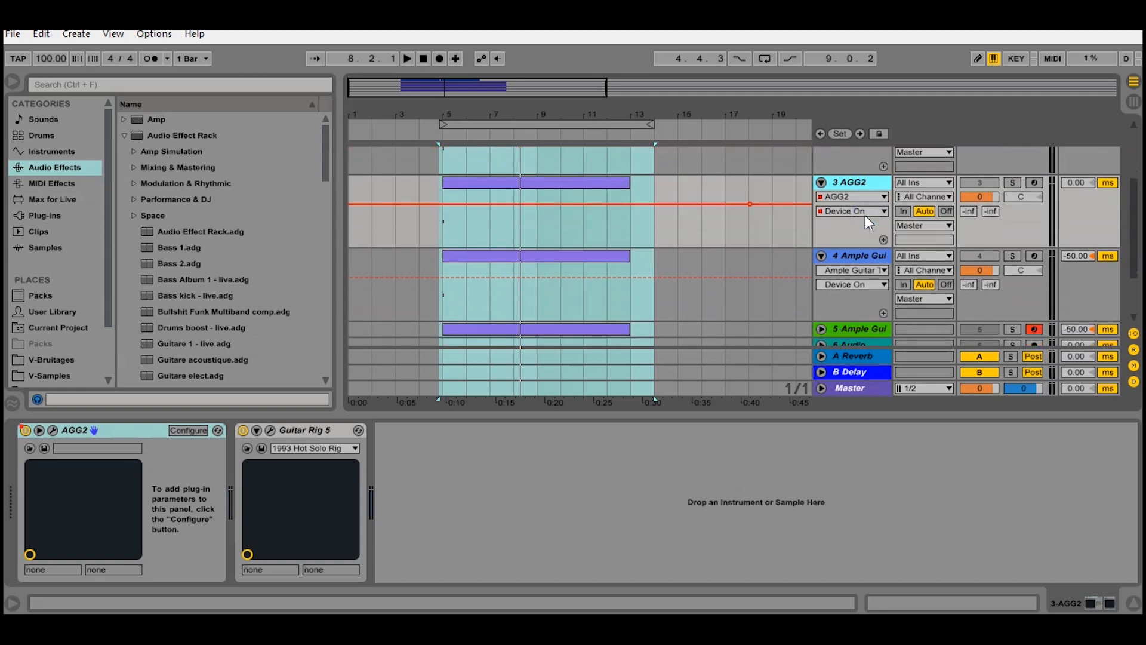
{"action": "scroll", "coordinate": [866, 215], "scroll_direction": "down", "scroll_amount": 1}
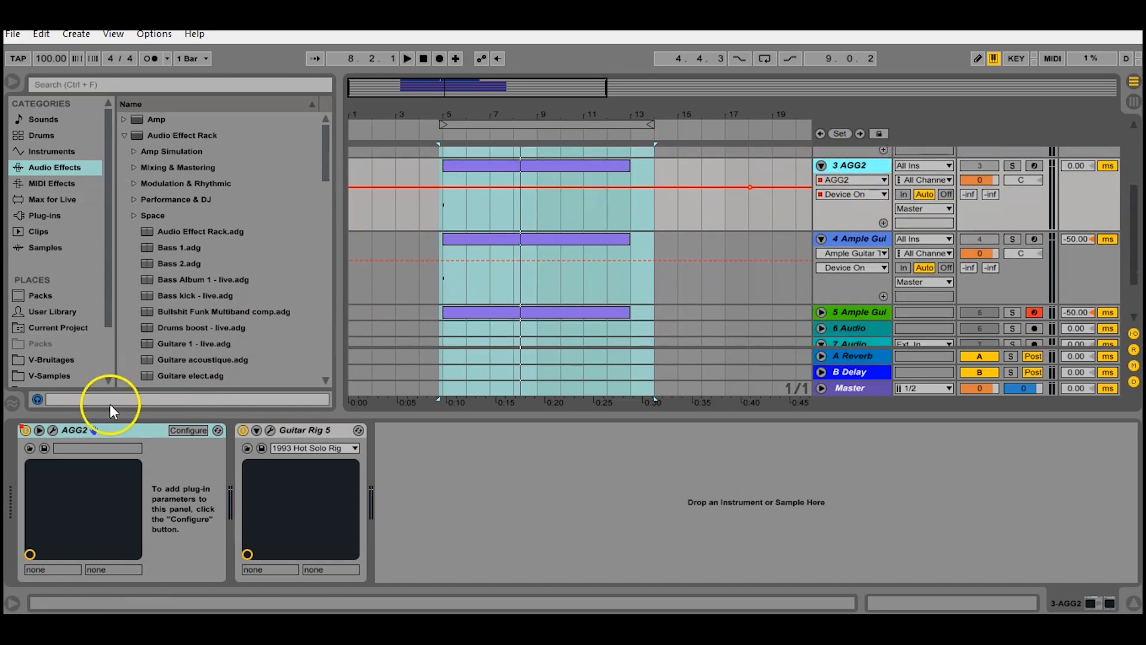
{"action": "left_click", "coordinate": [53, 430]}
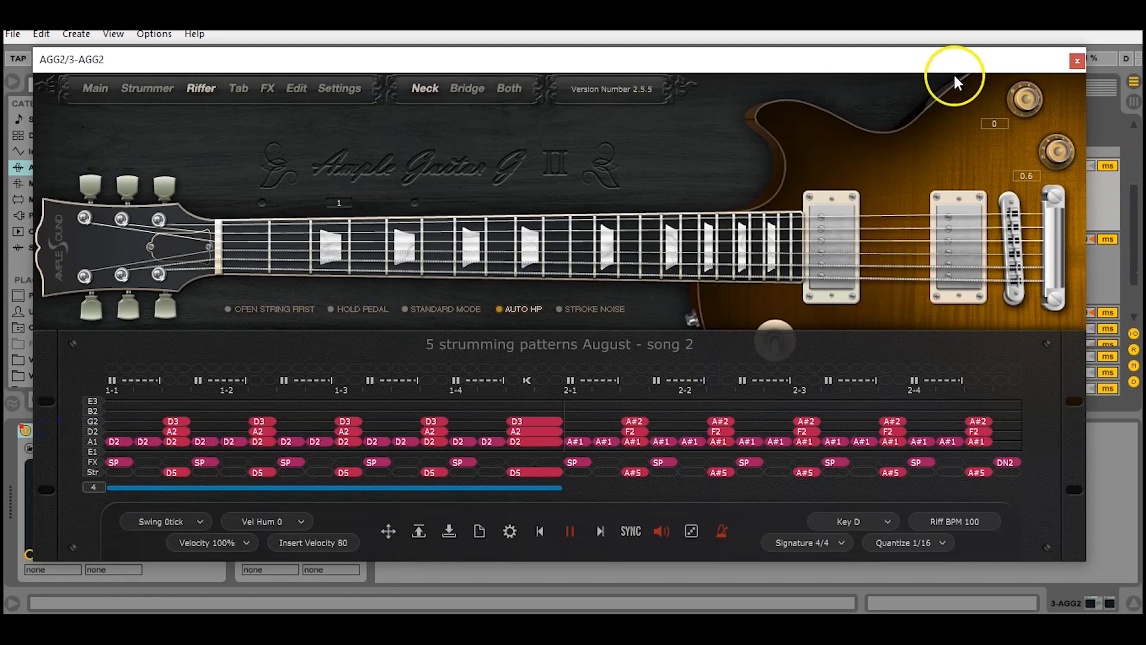
{"action": "left_click", "coordinate": [1080, 54]}
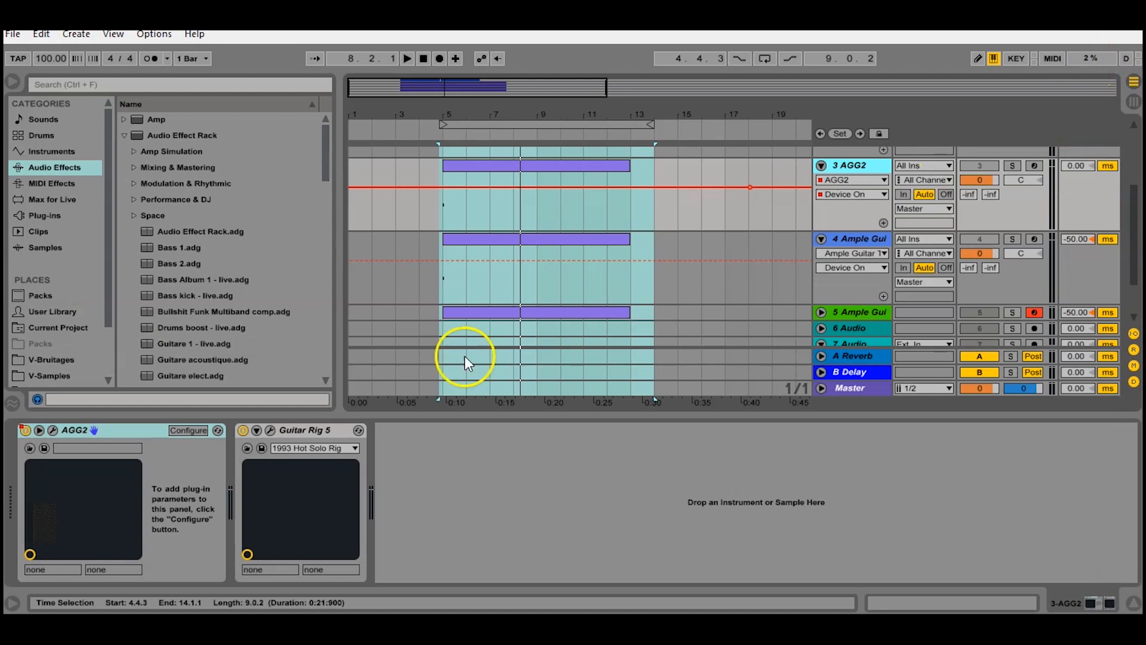
Open Guitar Rig 5, then show track 4's Ample Guitar Taylor Riffer page
{"action": "left_click", "coordinate": [265, 431]}
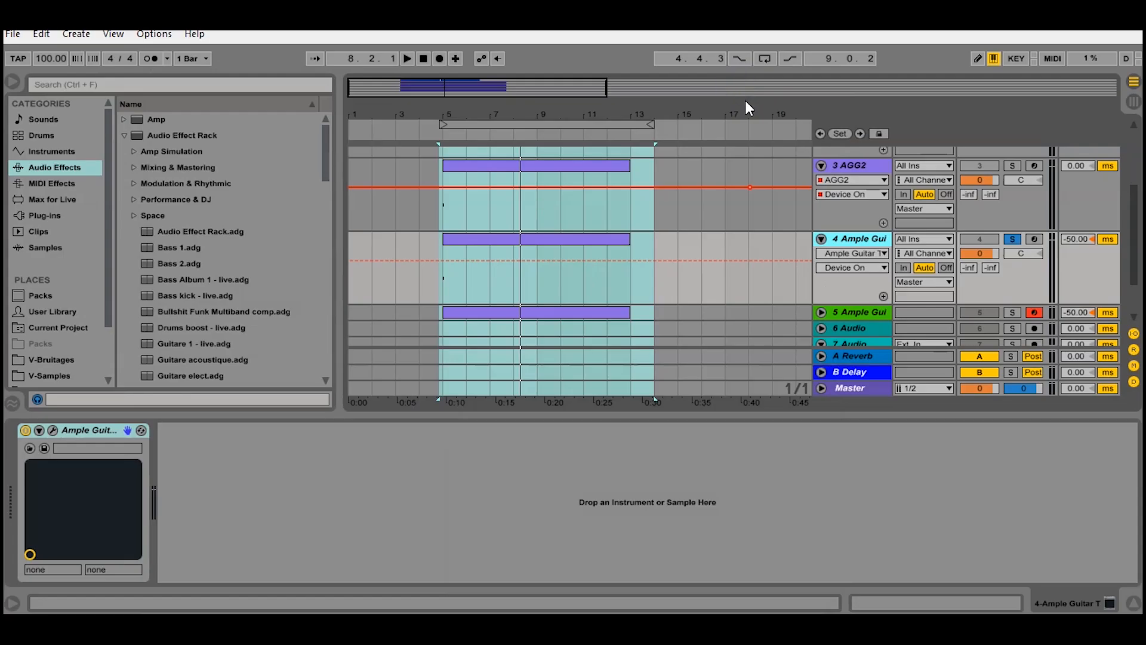
{"action": "left_click", "coordinate": [53, 430]}
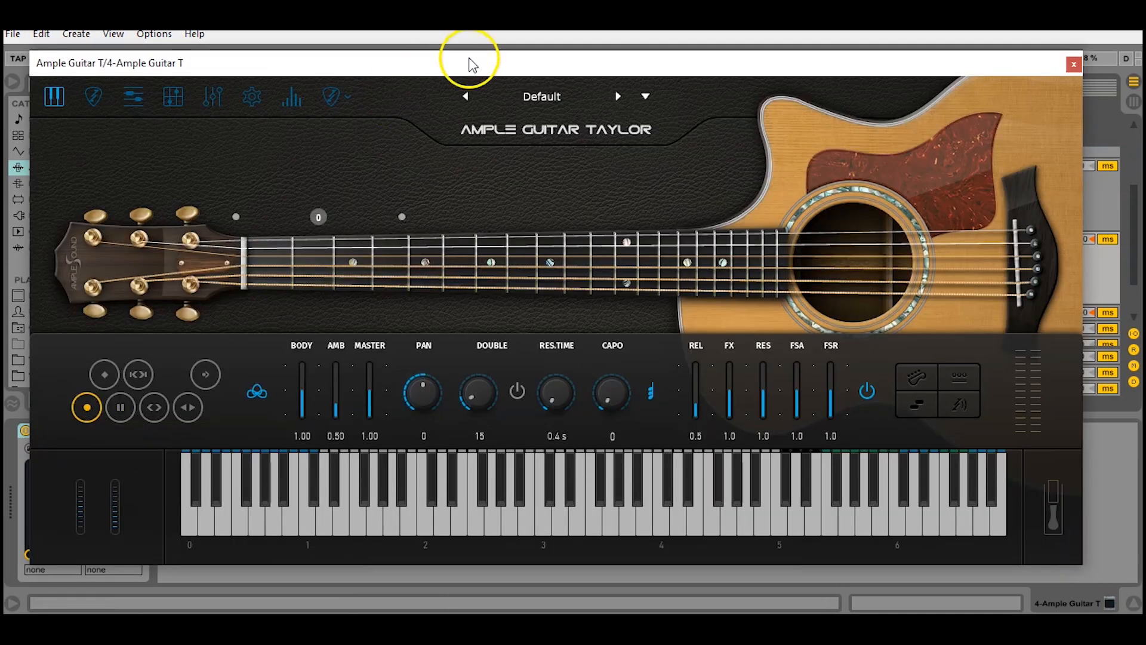
{"action": "left_click_drag", "start_coordinate": [472, 61], "coordinate": [493, 65]}
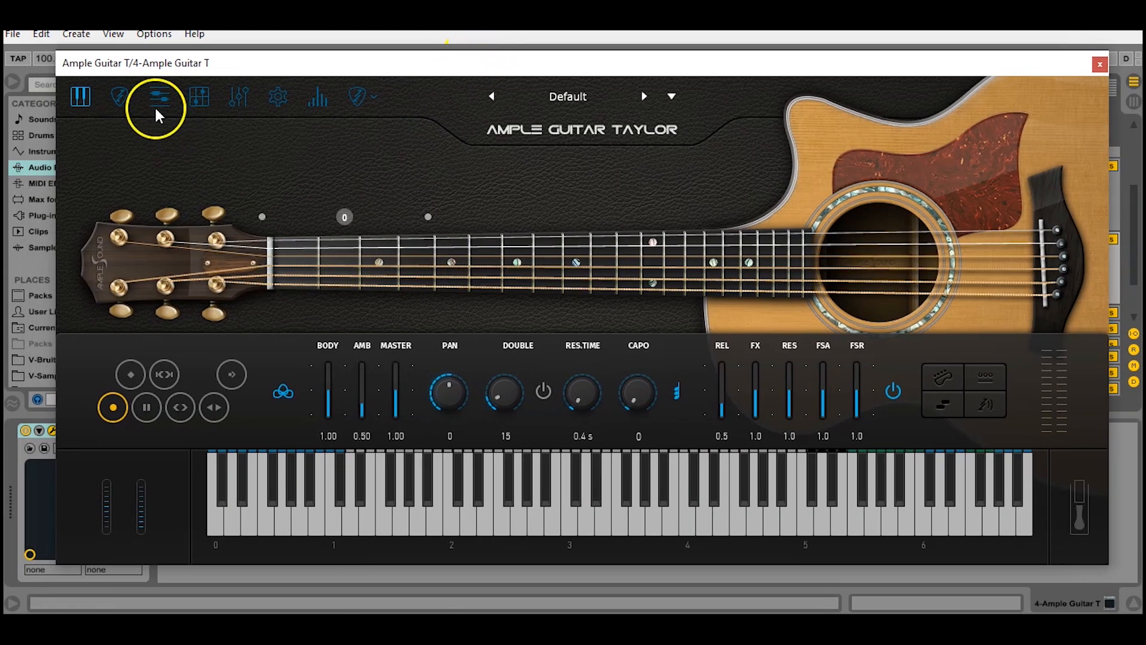
{"action": "left_click", "coordinate": [154, 99]}
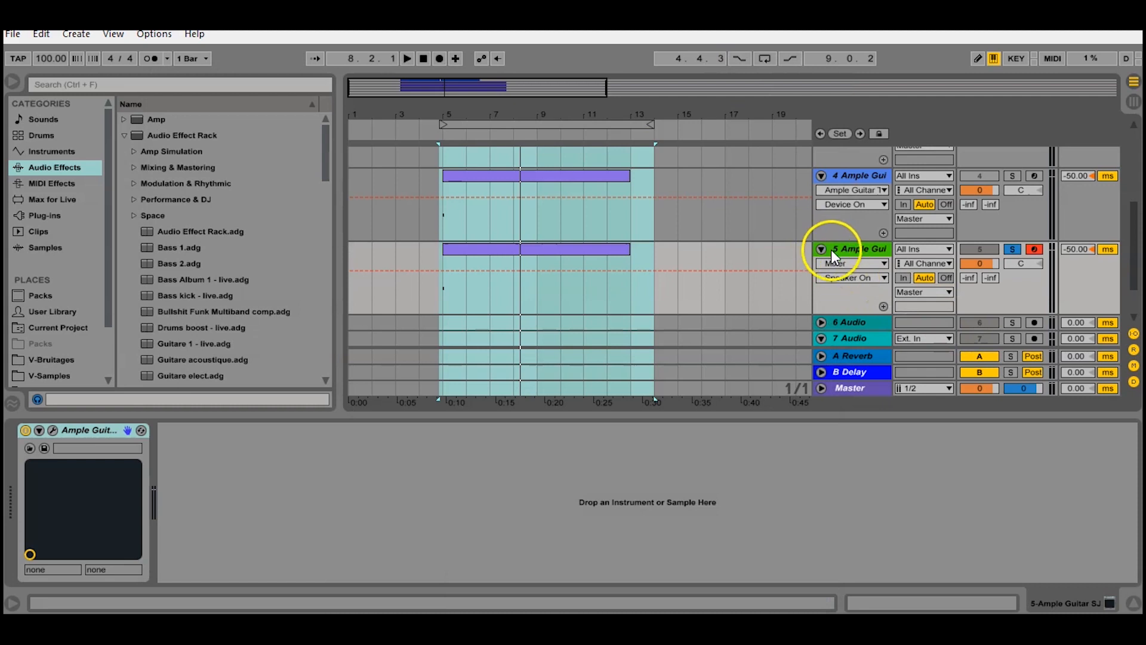
Show the Song 3 strum pattern in track 5's Ample Guitar SJ Riffer
{"action": "left_click", "coordinate": [52, 430]}
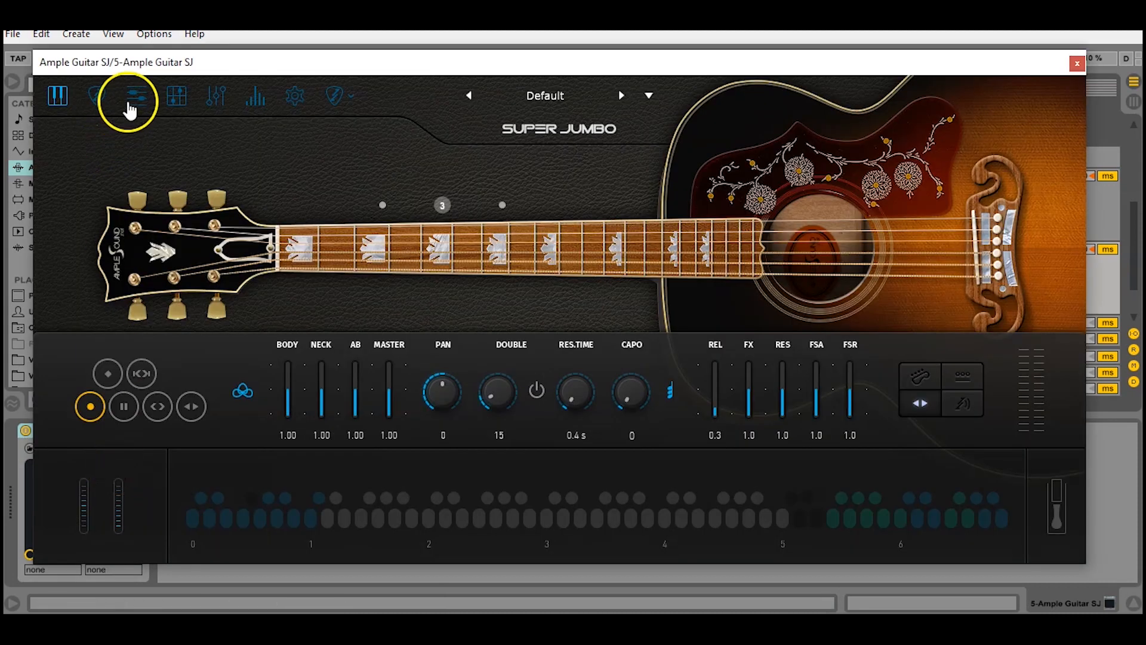
{"action": "left_click", "coordinate": [129, 109]}
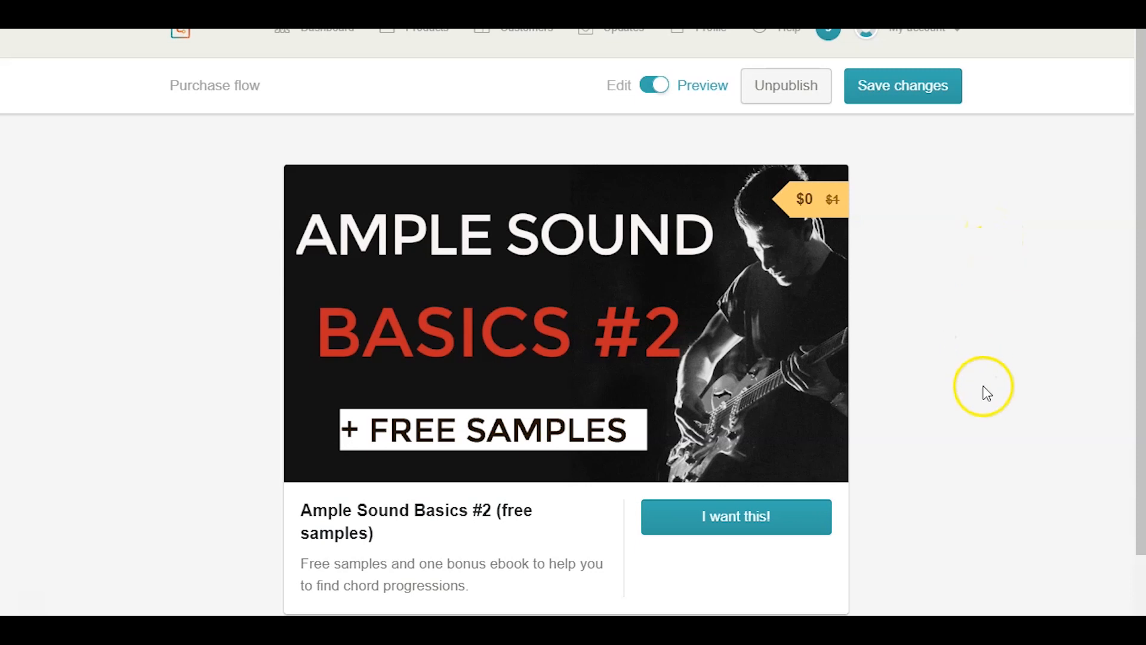
Start checkout for the free Ample Sound Basics #2 and enter an email address
{"action": "left_click", "coordinate": [755, 525]}
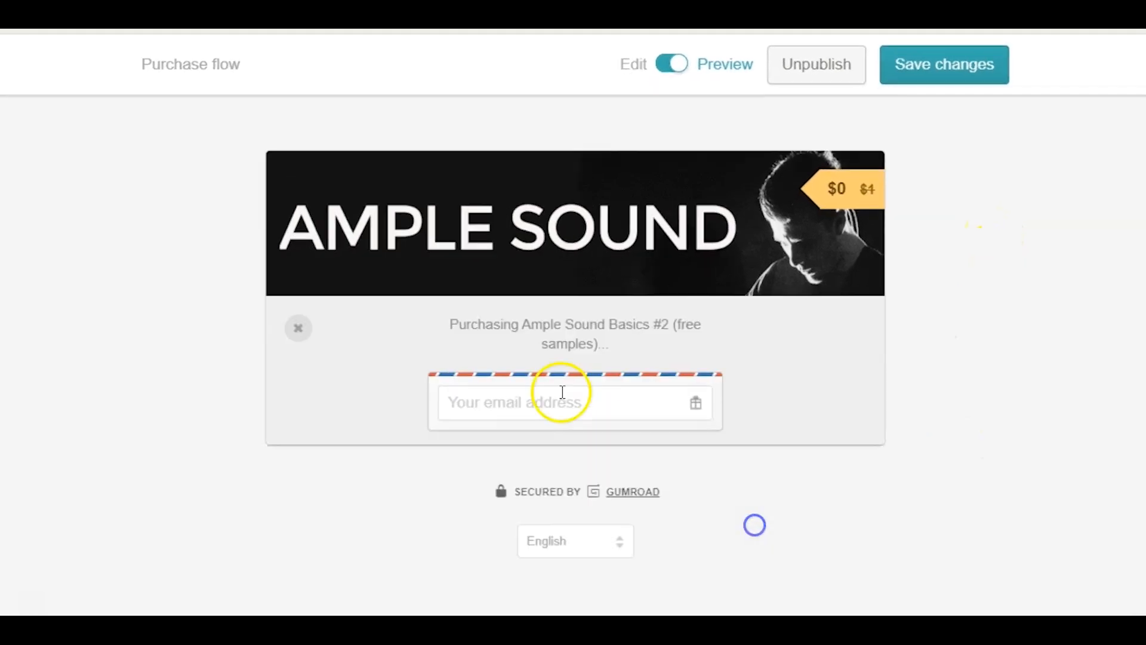
{"action": "left_click", "coordinate": [490, 251]}
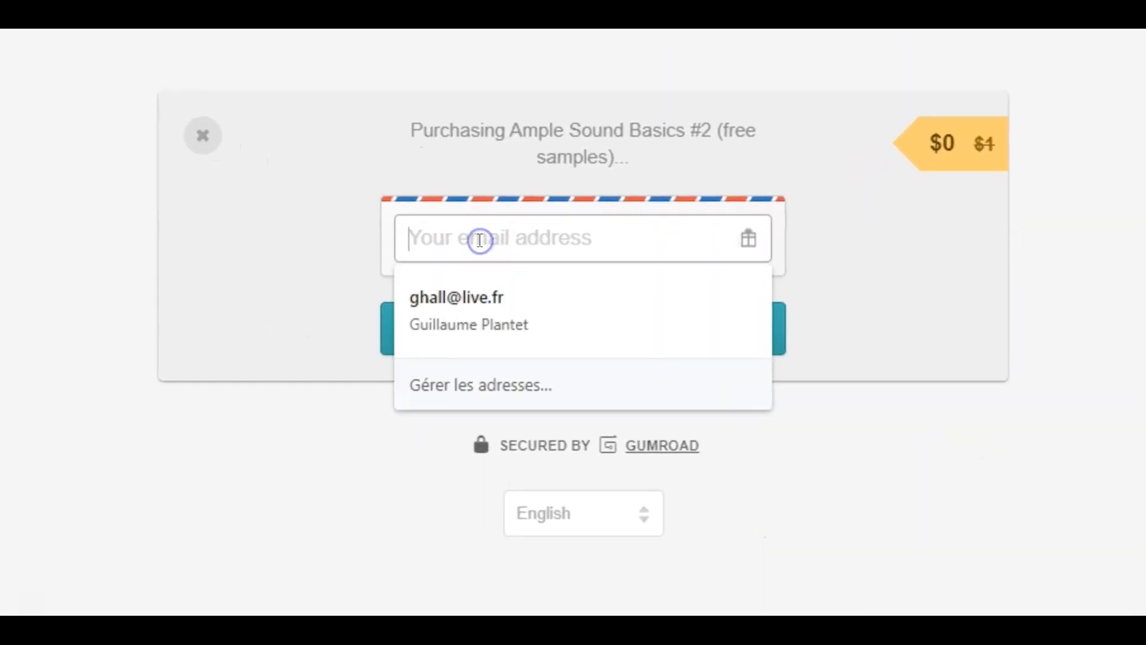
{"action": "type", "text": "hello@"}
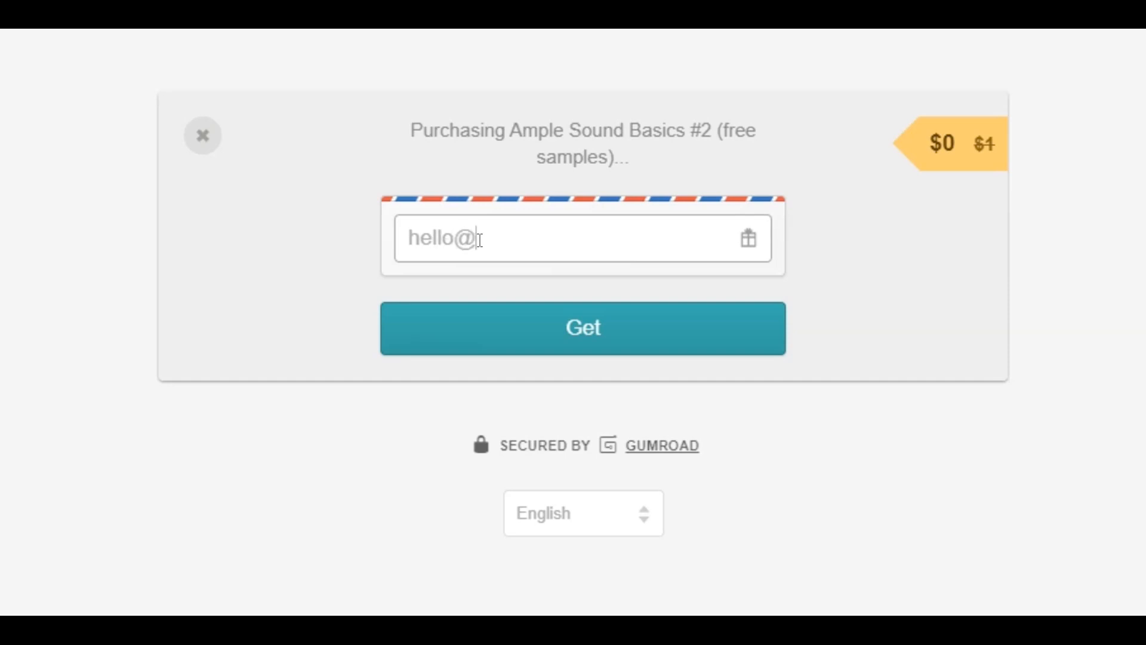
{"action": "left_click", "coordinate": [167, 250]}
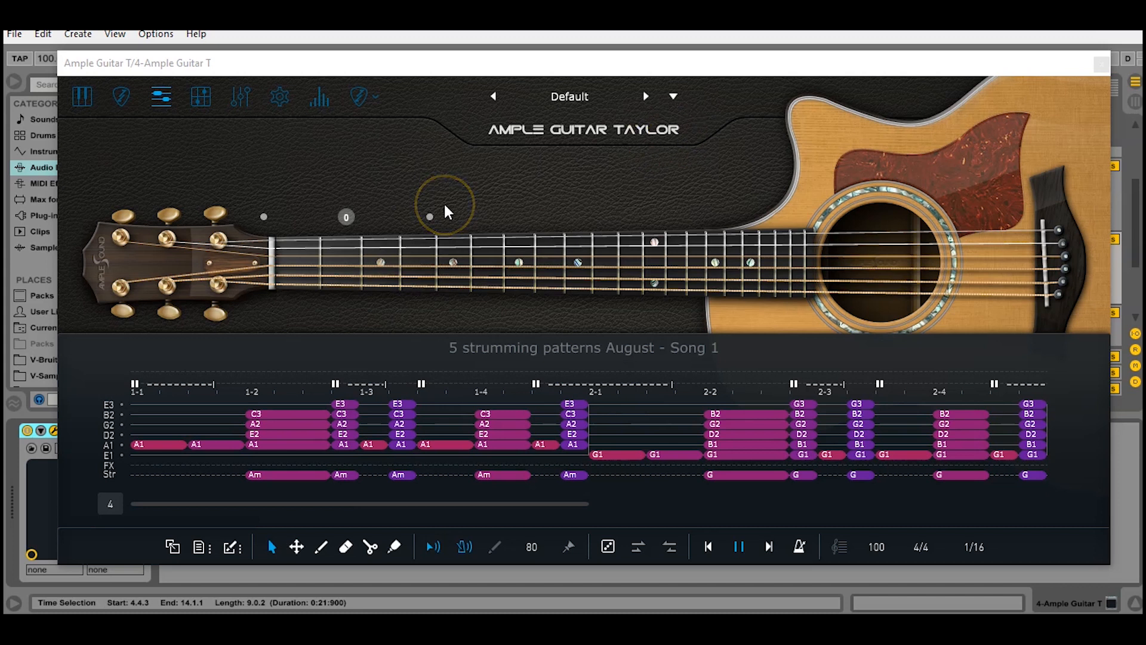
Browse the library list, EQ page and reverb settings, then return to the Riffer
{"action": "left_click", "coordinate": [366, 99]}
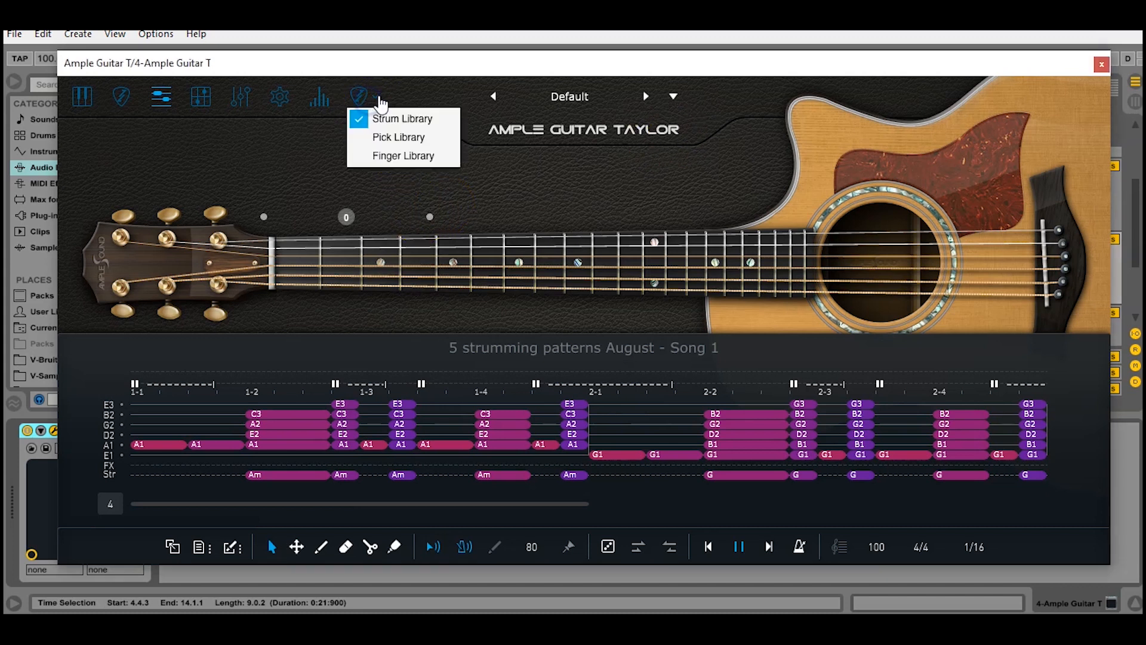
{"action": "left_click", "coordinate": [507, 176]}
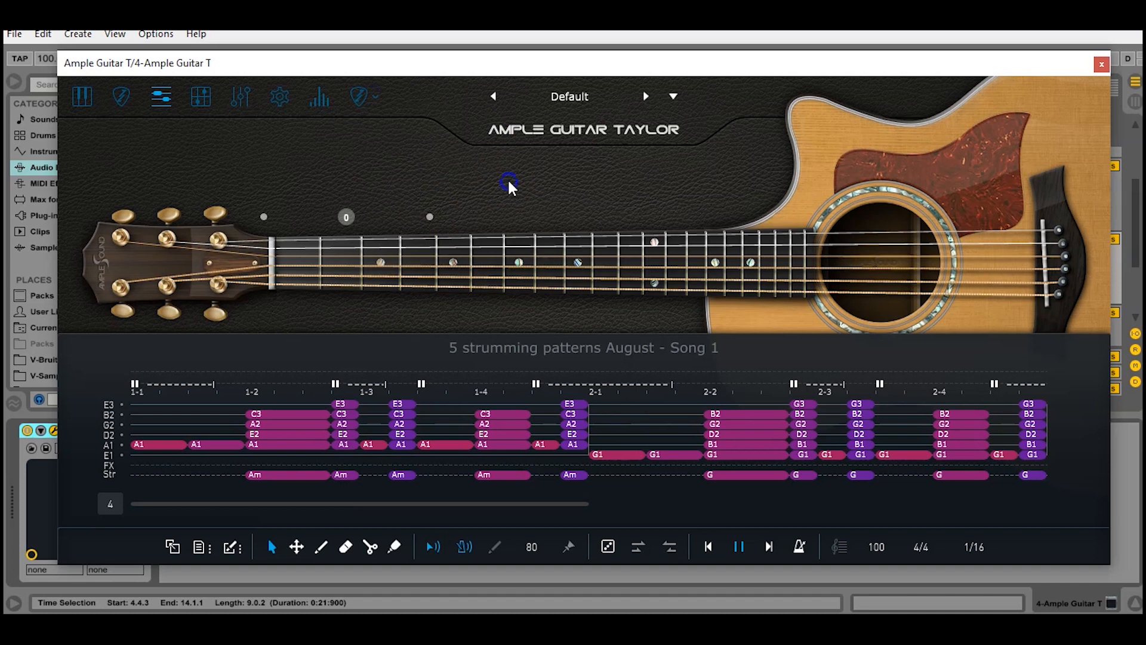
{"action": "left_click", "coordinate": [240, 104]}
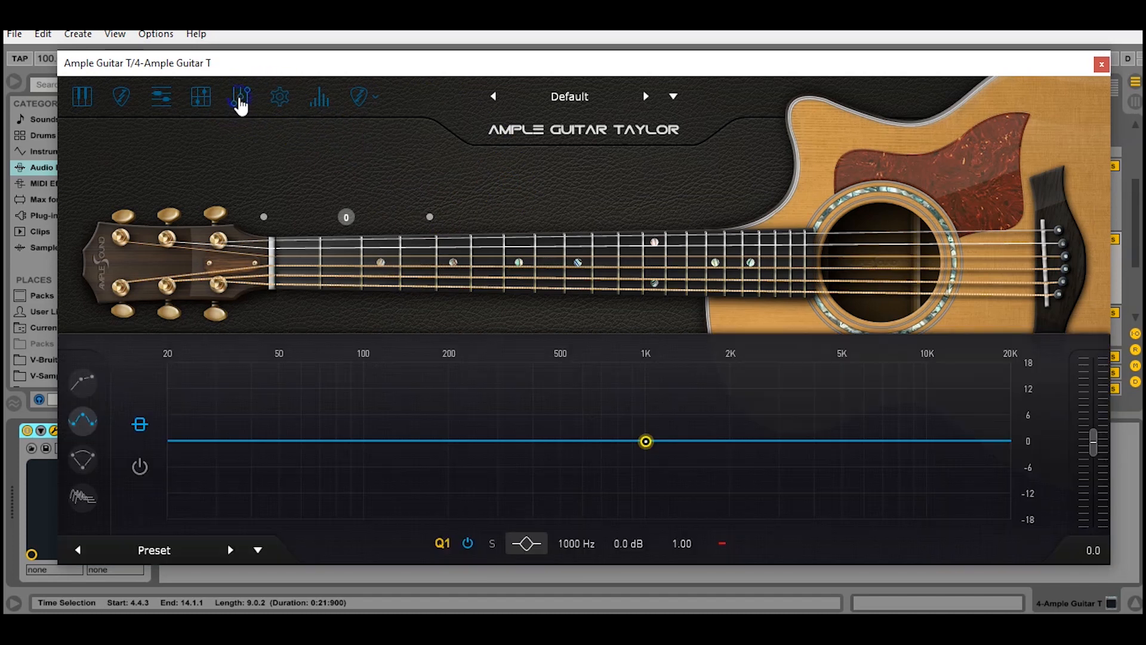
{"action": "left_click", "coordinate": [82, 497]}
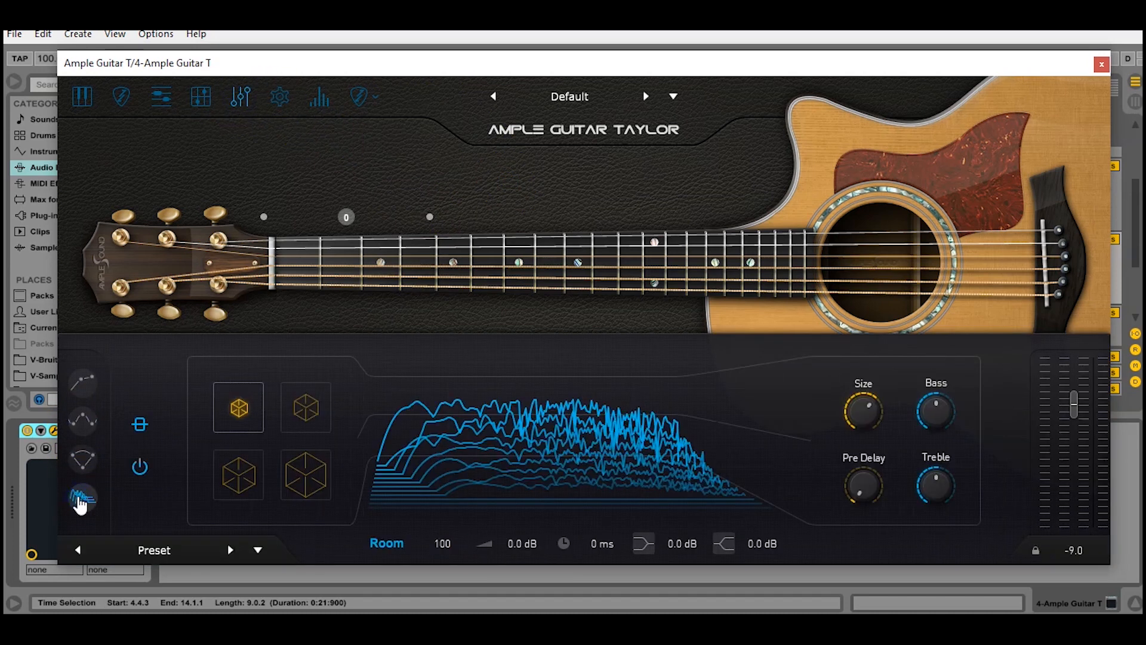
{"action": "left_click", "coordinate": [169, 106]}
Load the '5 samples August - Pattern 1' riff from the Riffer browser
{"action": "left_click", "coordinate": [201, 547]}
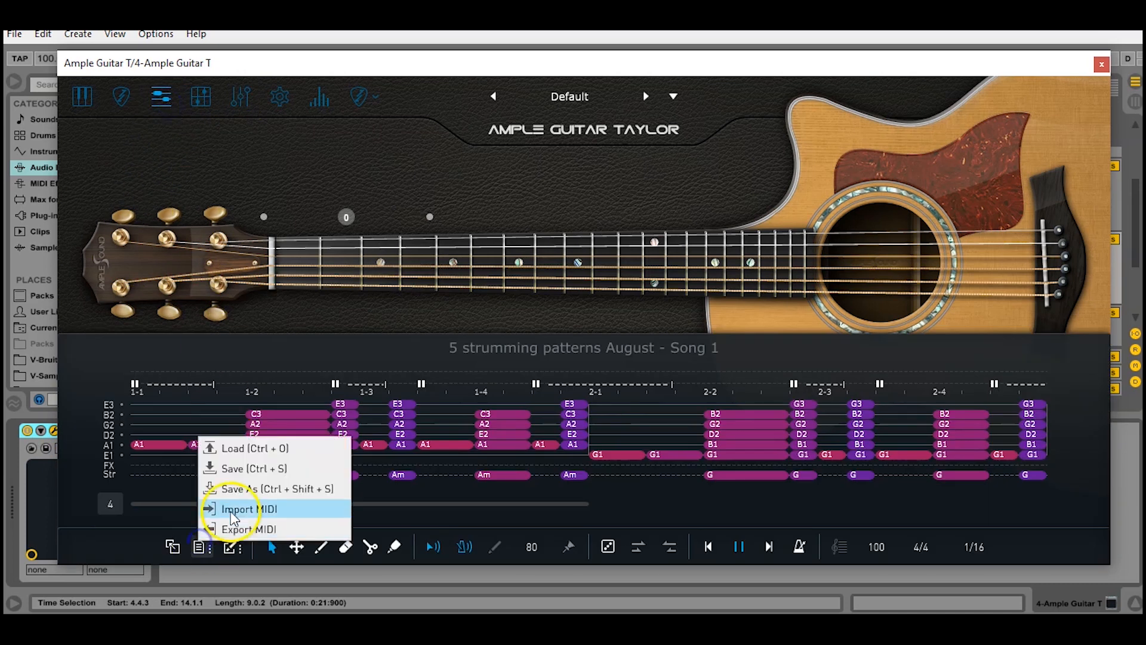
{"action": "left_click", "coordinate": [293, 445]}
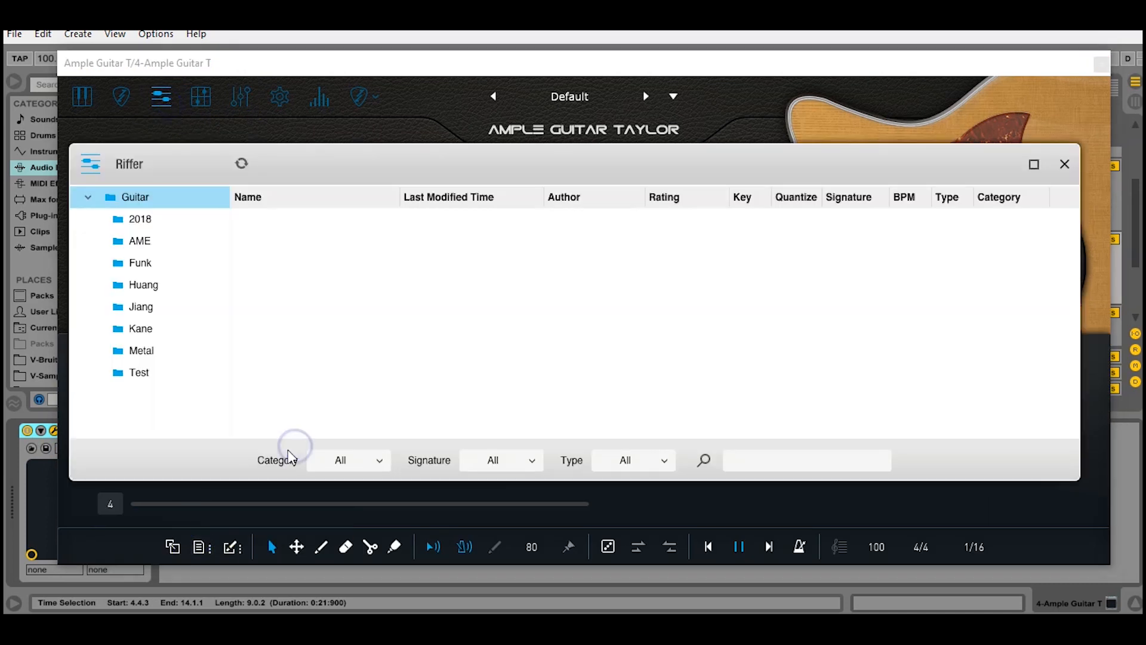
{"action": "left_click", "coordinate": [317, 261]}
{"action": "double_click", "coordinate": [380, 263]}
{"action": "left_click", "coordinate": [1064, 164]}
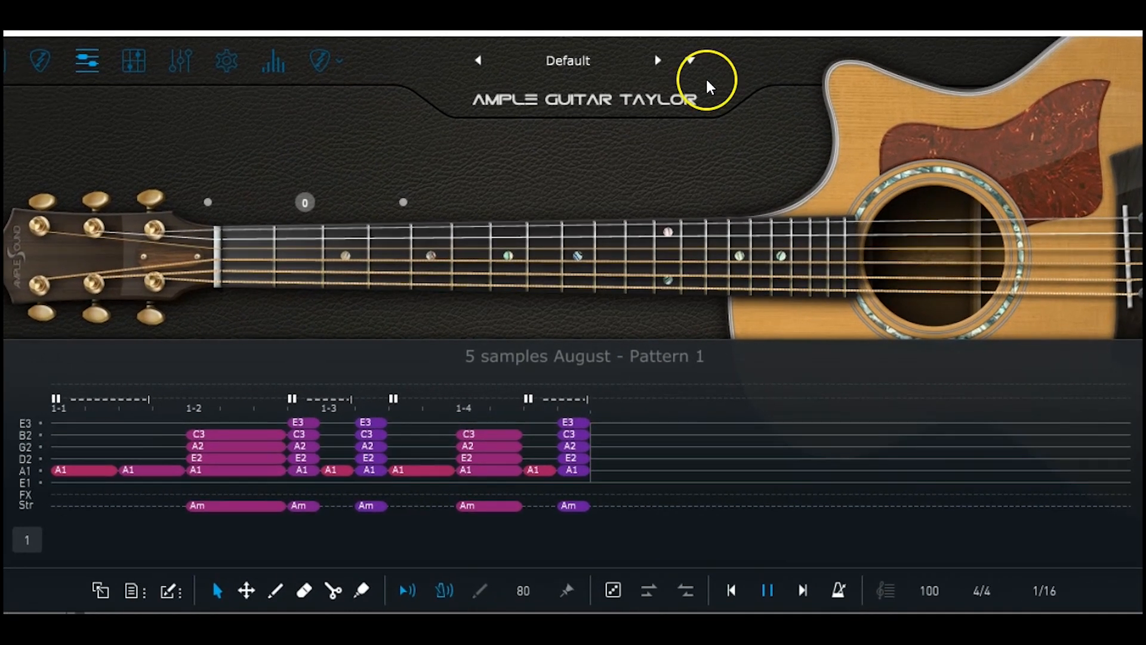
Switch to pattern slot 4 and duplicate bar 1's notes into bar 2
{"action": "left_click", "coordinate": [27, 541]}
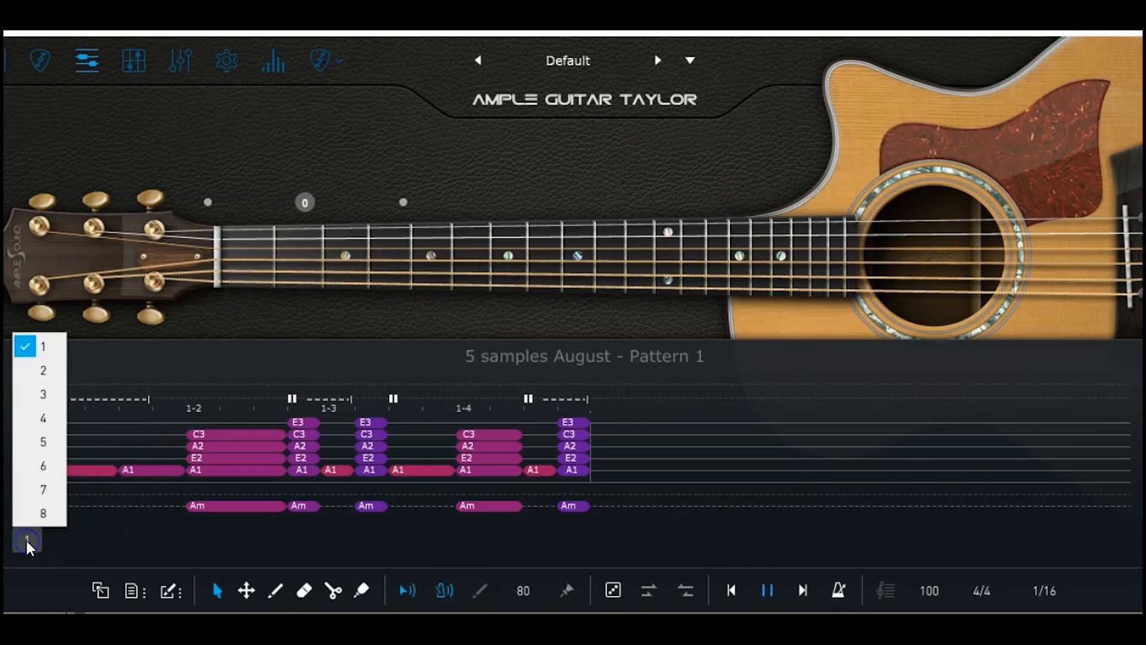
{"action": "left_click", "coordinate": [52, 421]}
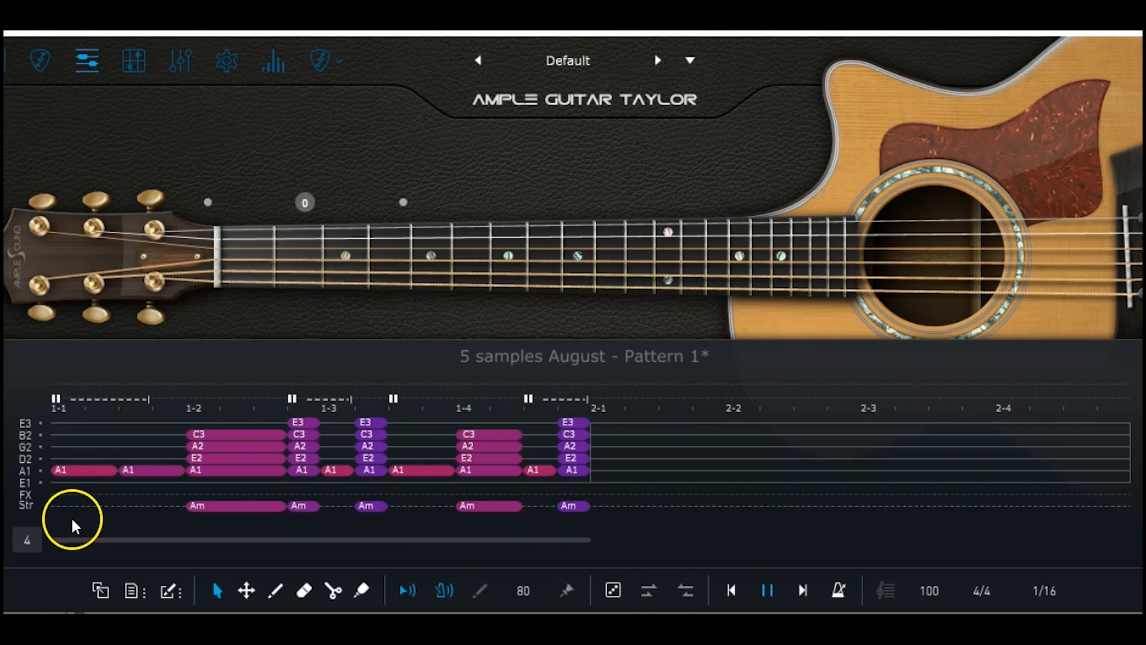
{"action": "left_click_drag", "start_coordinate": [65, 526], "coordinate": [588, 394]}
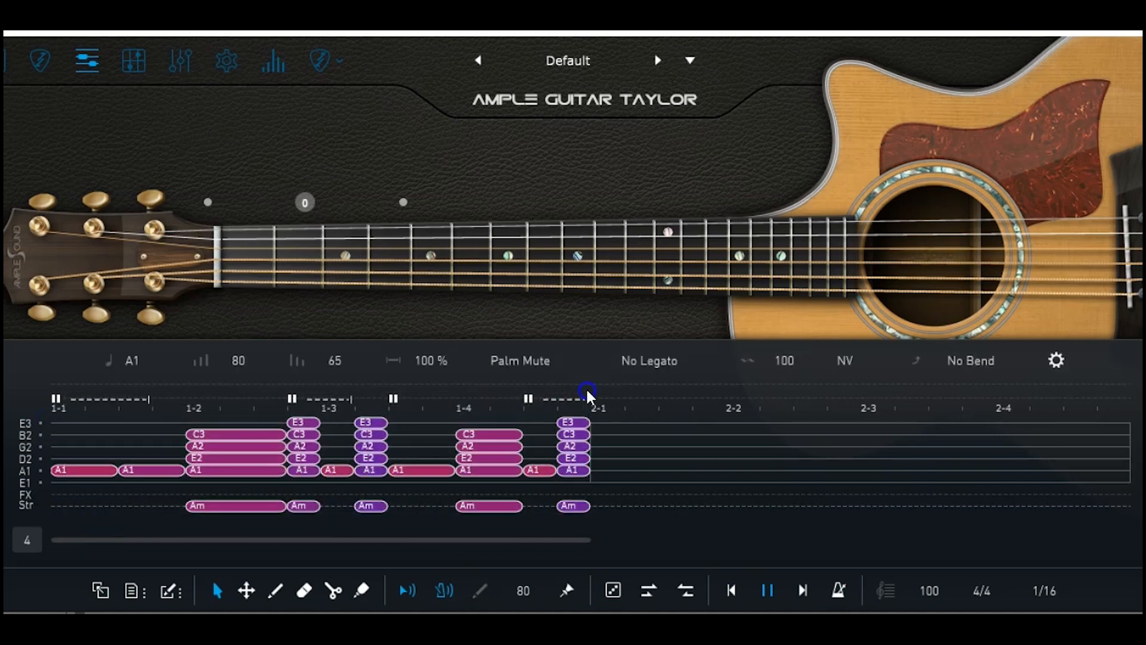
{"action": "key", "text": "ctrl+d"}
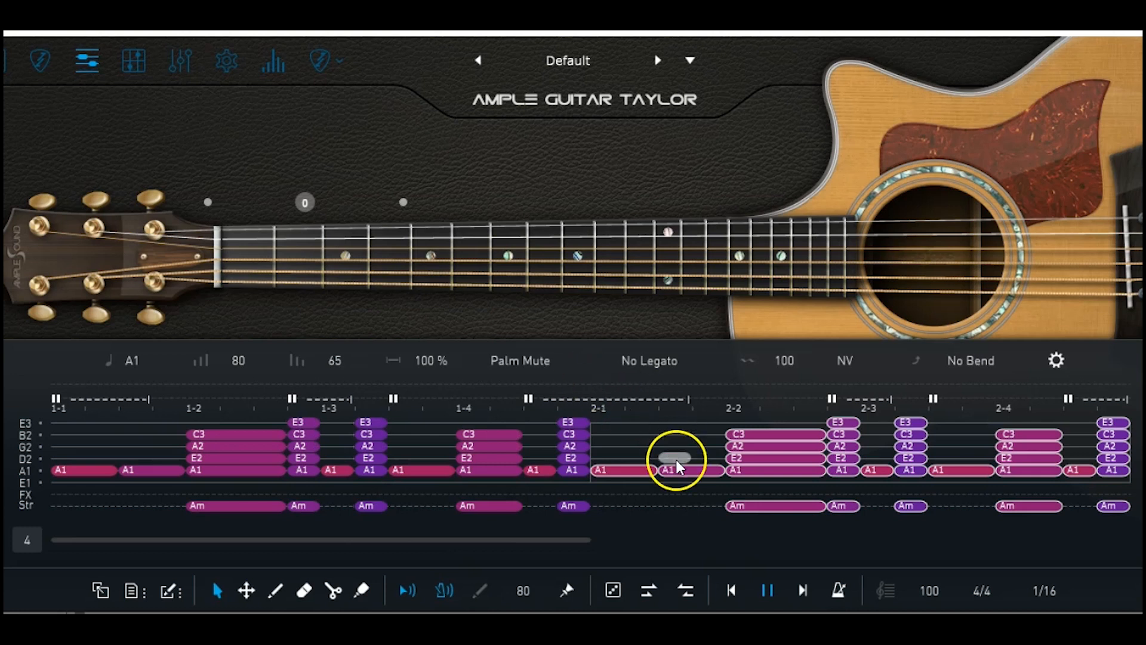
{"action": "left_click", "coordinate": [677, 486]}
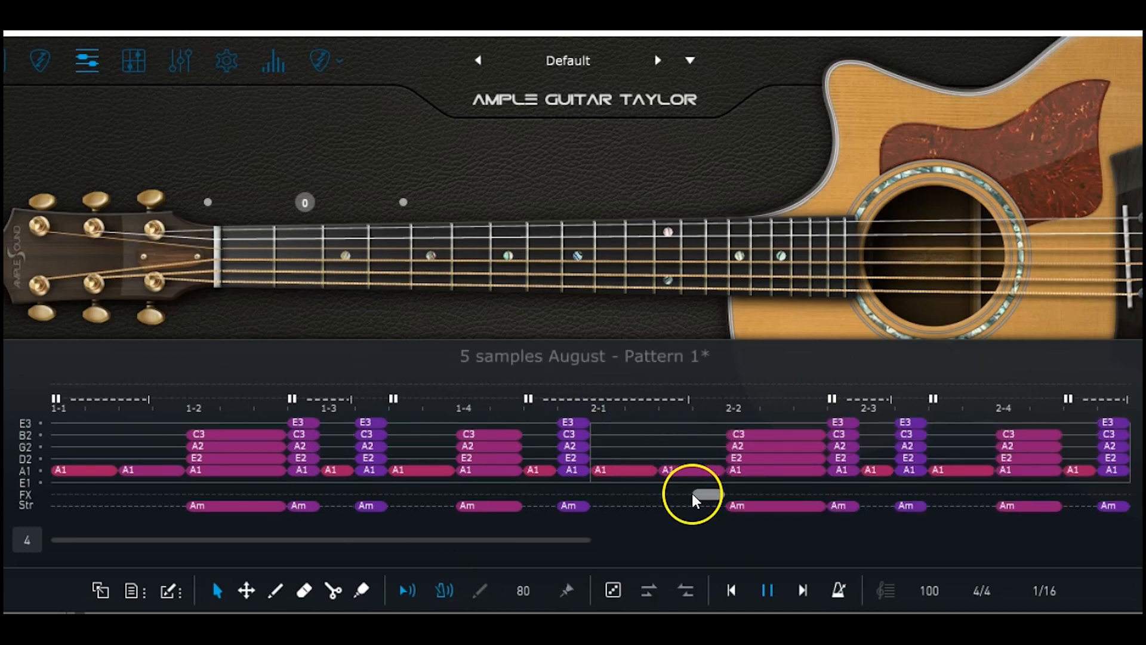
Change bar 2's four Am strum chords to G major
{"action": "left_click_drag", "start_coordinate": [695, 519], "coordinate": [1115, 481]}
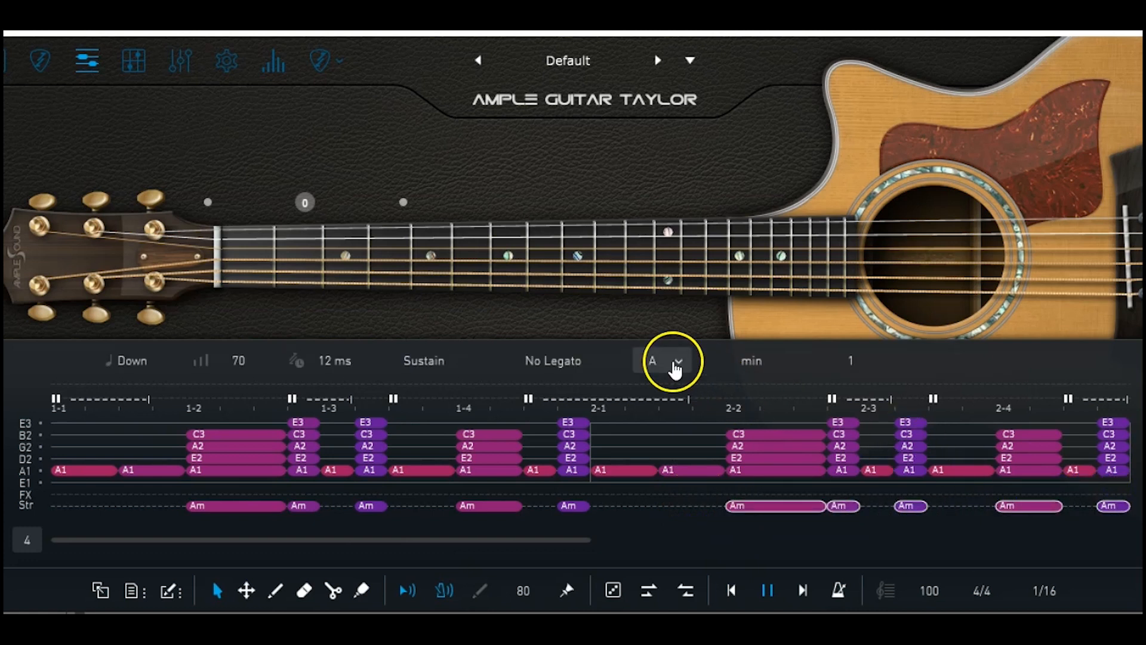
{"action": "left_click", "coordinate": [675, 367]}
{"action": "left_click", "coordinate": [676, 552]}
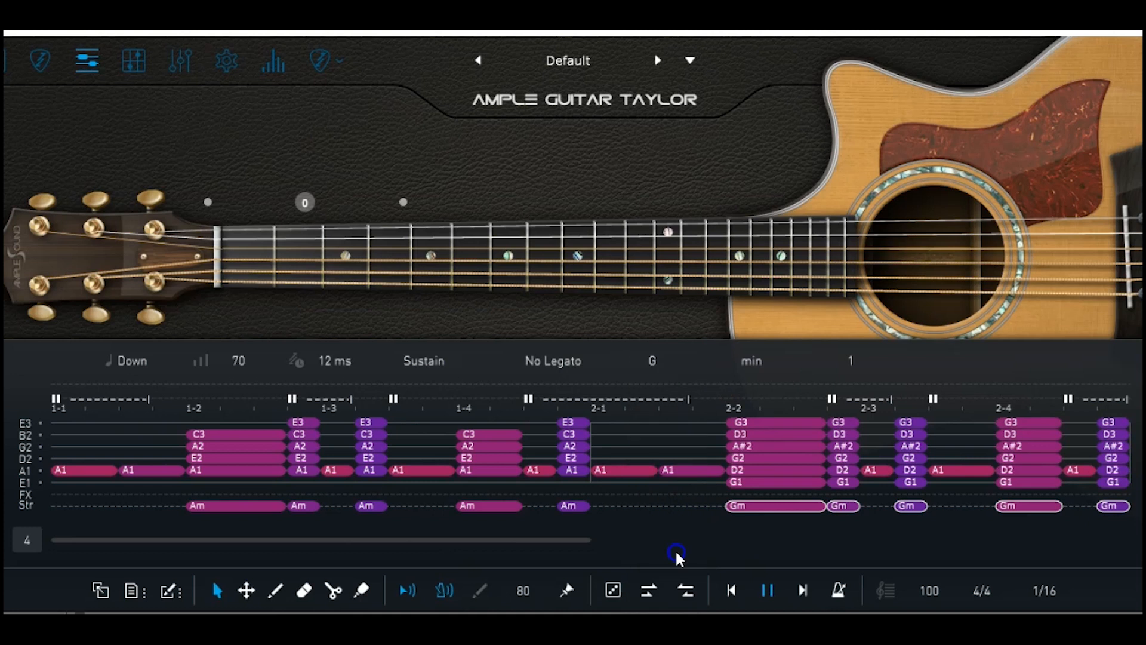
{"action": "left_click", "coordinate": [784, 360]}
{"action": "left_click", "coordinate": [774, 338]}
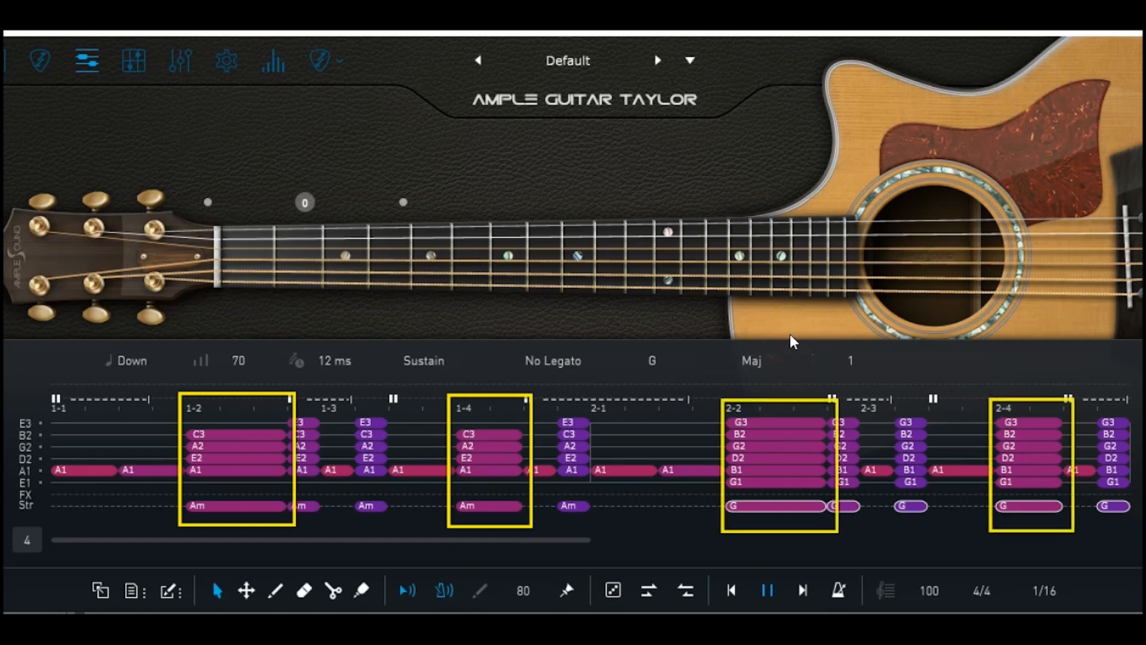
Delete the top G3 from bar 2's chords and select the four A1 bass notes
{"action": "left_click", "coordinate": [775, 424]}
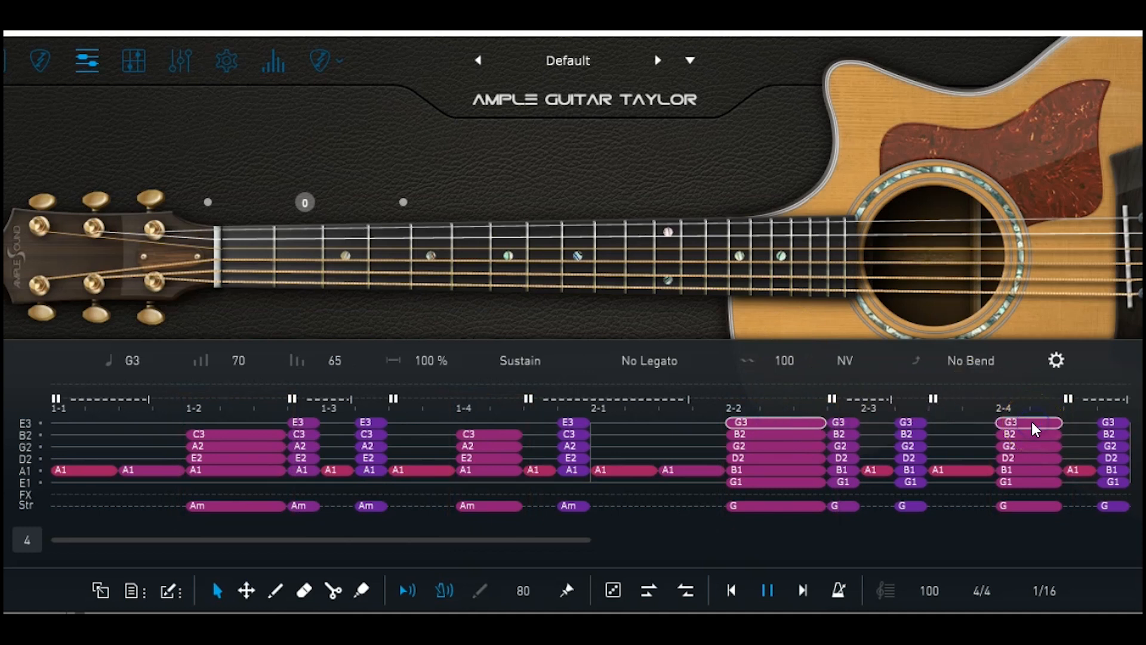
{"action": "key", "text": "Delete"}
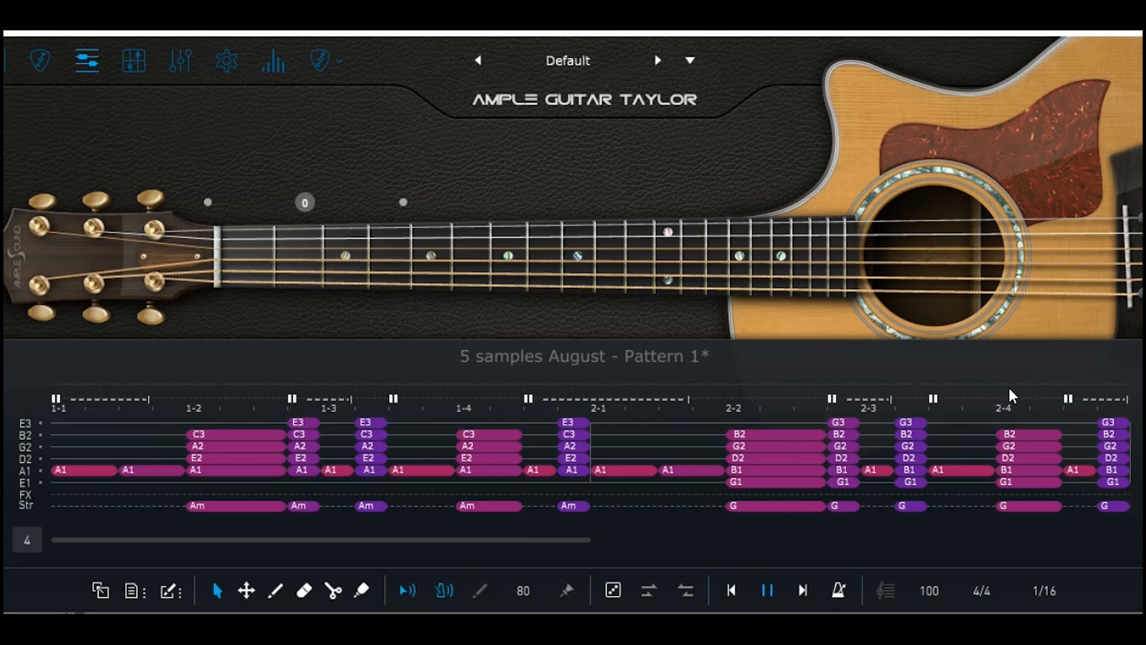
{"action": "left_click_drag", "start_coordinate": [622, 498], "coordinate": [710, 451]}
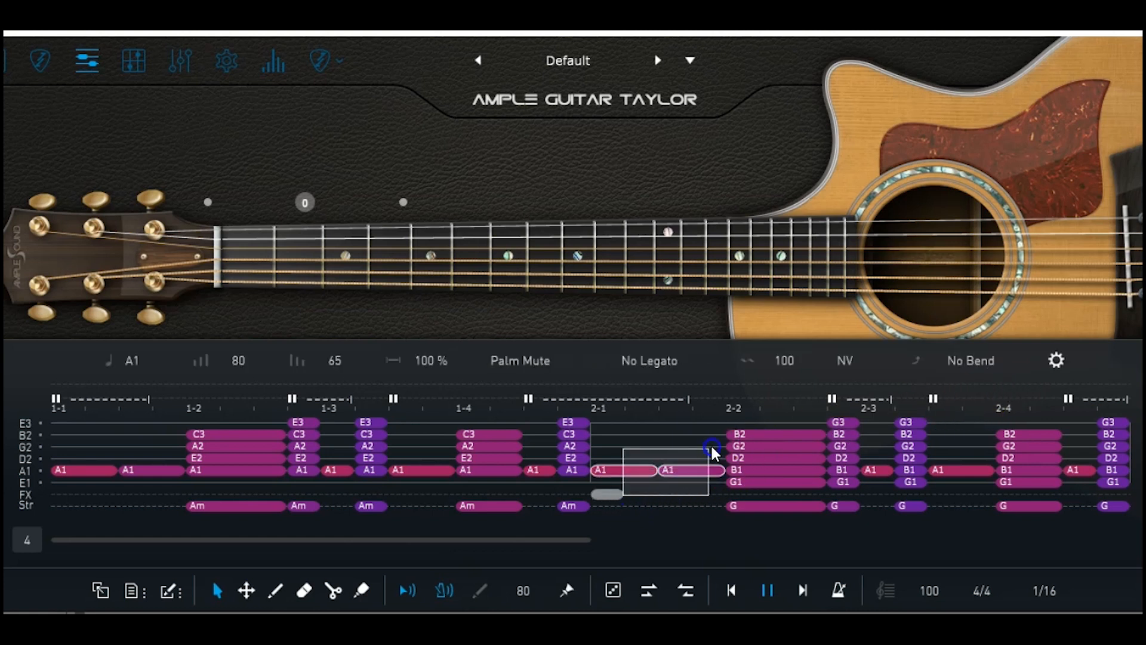
{"action": "left_click", "coordinate": [875, 470], "text": "ctrl"}
{"action": "left_click", "coordinate": [955, 471], "text": "ctrl"}
{"action": "left_click", "coordinate": [1076, 471], "text": "ctrl"}
Move the selected bass notes to the low E string and lower them to G1
{"action": "left_click", "coordinate": [246, 590]}
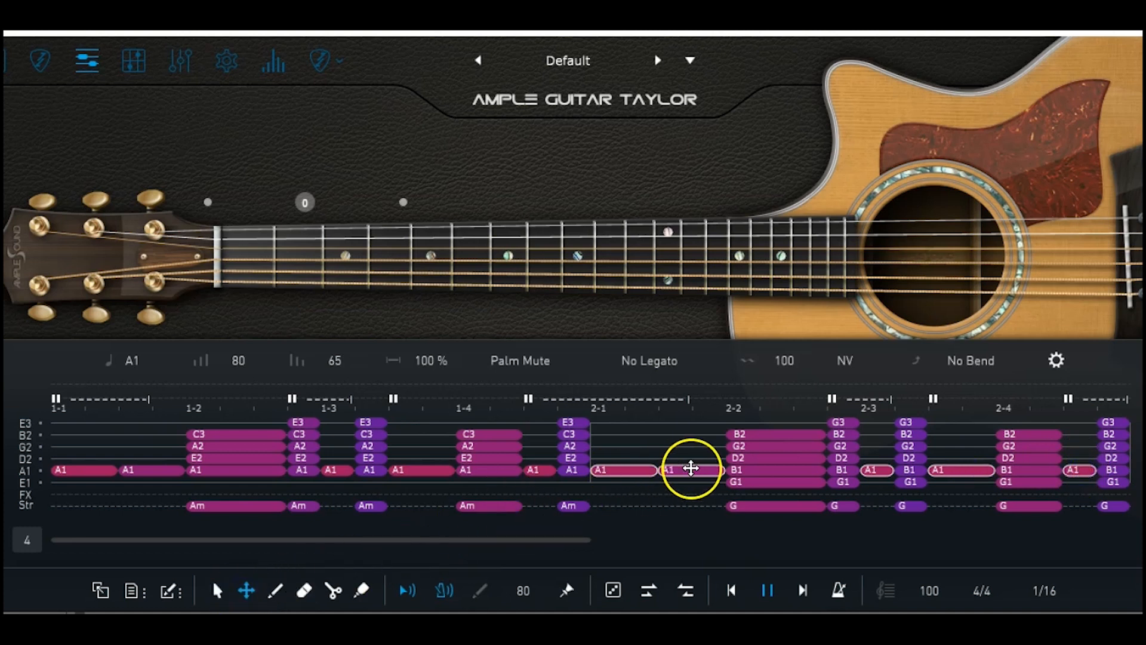
{"action": "left_click", "coordinate": [699, 471]}
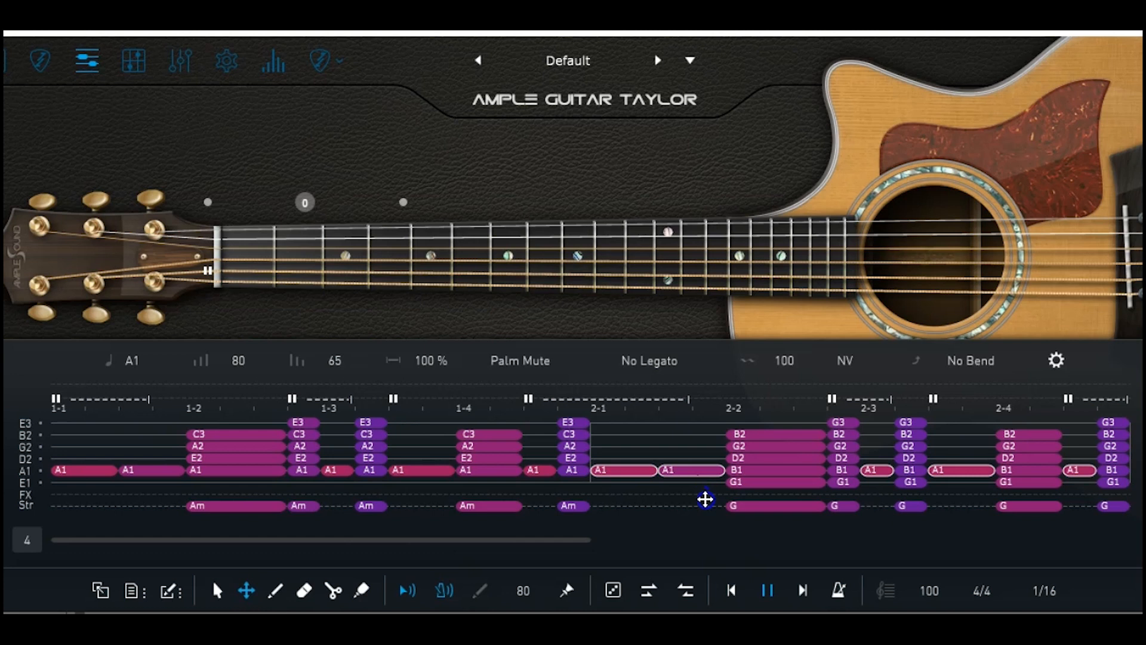
{"action": "left_click", "coordinate": [639, 473]}
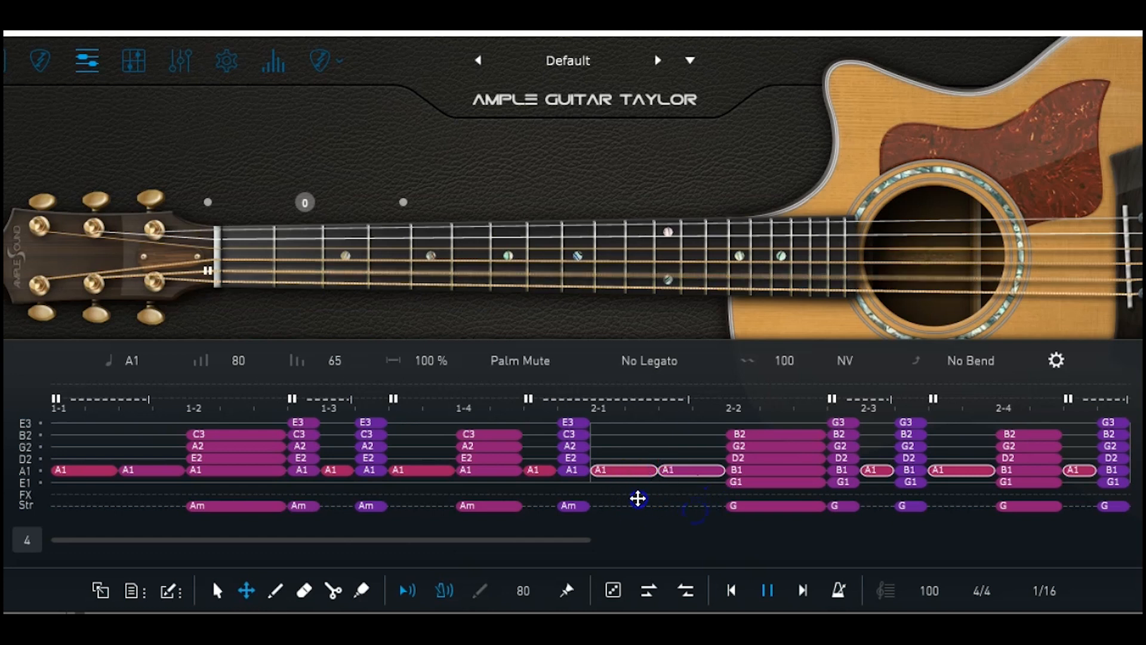
{"action": "left_click", "coordinate": [650, 472]}
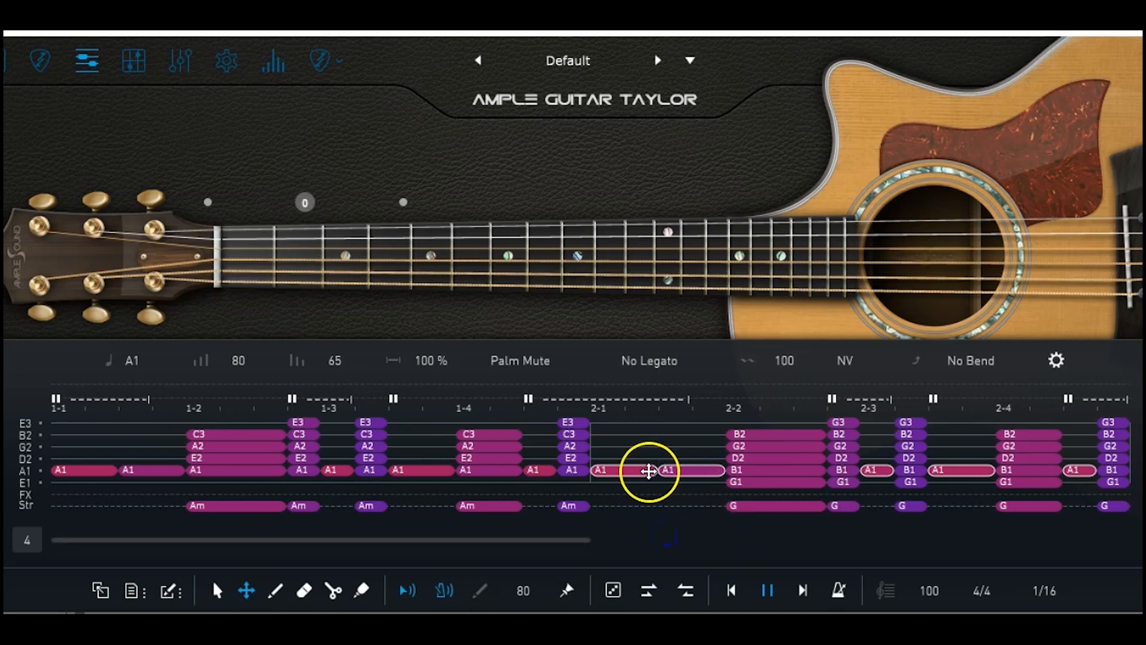
{"action": "left_click_drag", "start_coordinate": [657, 469], "coordinate": [621, 493]}
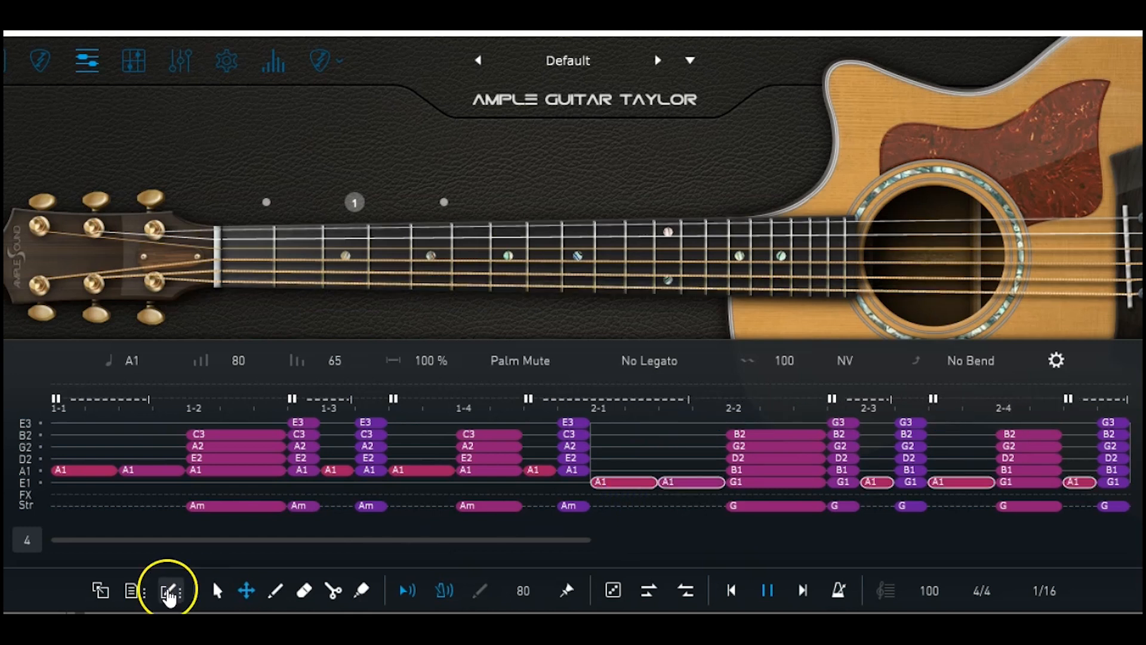
{"action": "left_click", "coordinate": [215, 593]}
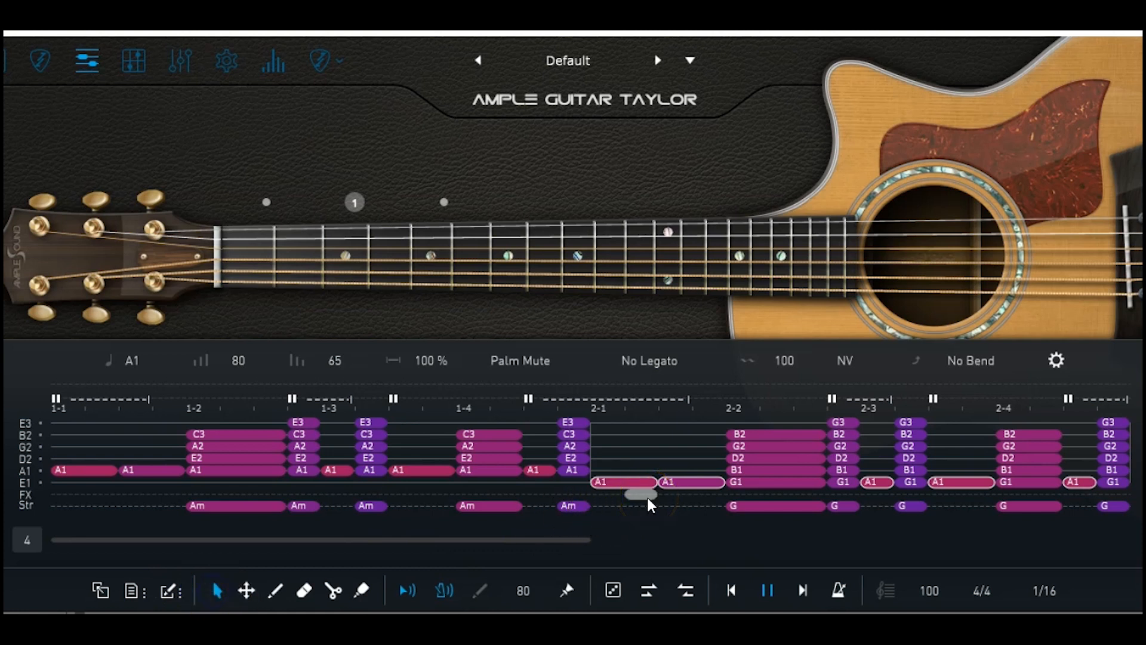
{"action": "left_click_drag", "start_coordinate": [639, 481], "coordinate": [638, 539]}
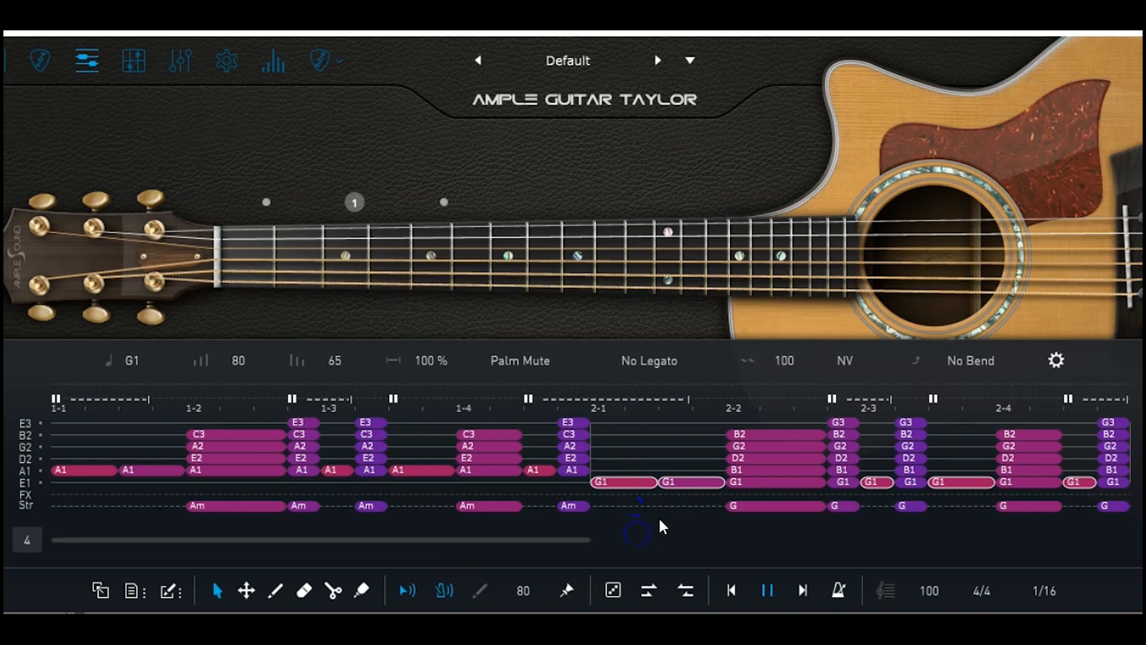
{"action": "left_click", "coordinate": [759, 62]}
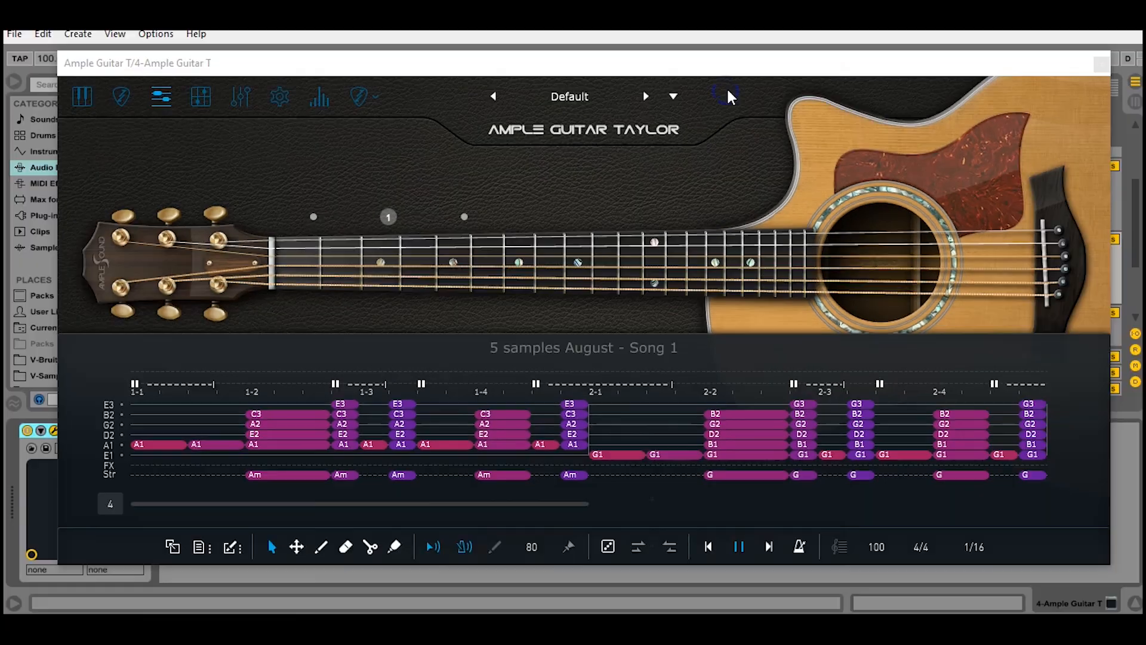
{"action": "left_click_drag", "start_coordinate": [436, 503], "coordinate": [760, 515]}
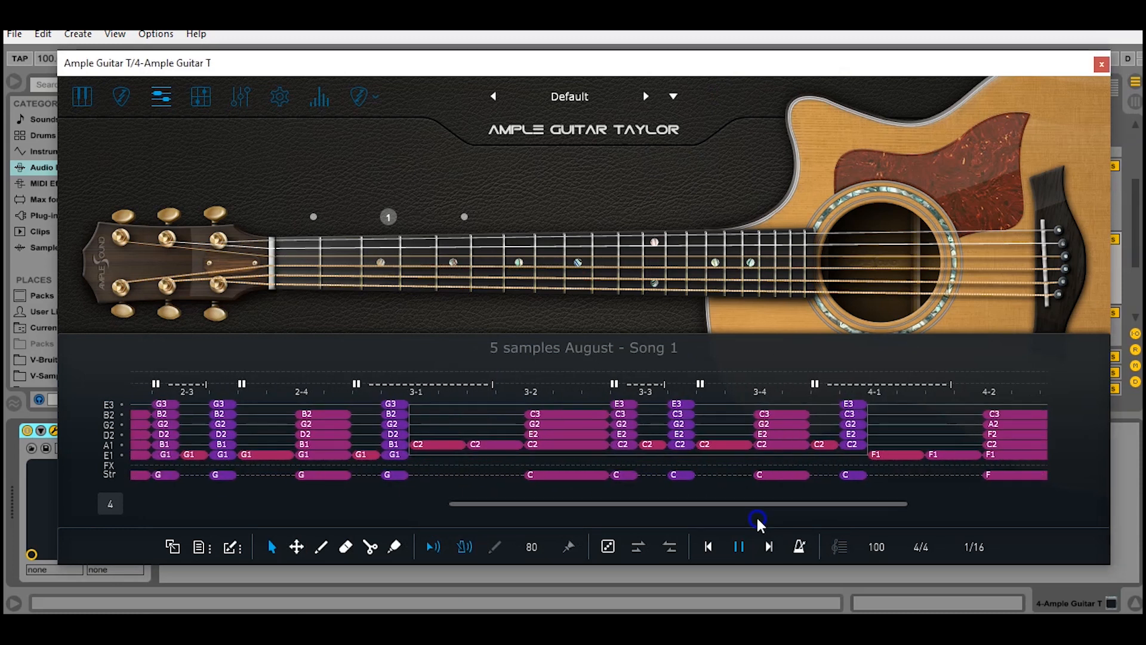
{"action": "left_click_drag", "start_coordinate": [668, 507], "coordinate": [334, 506]}
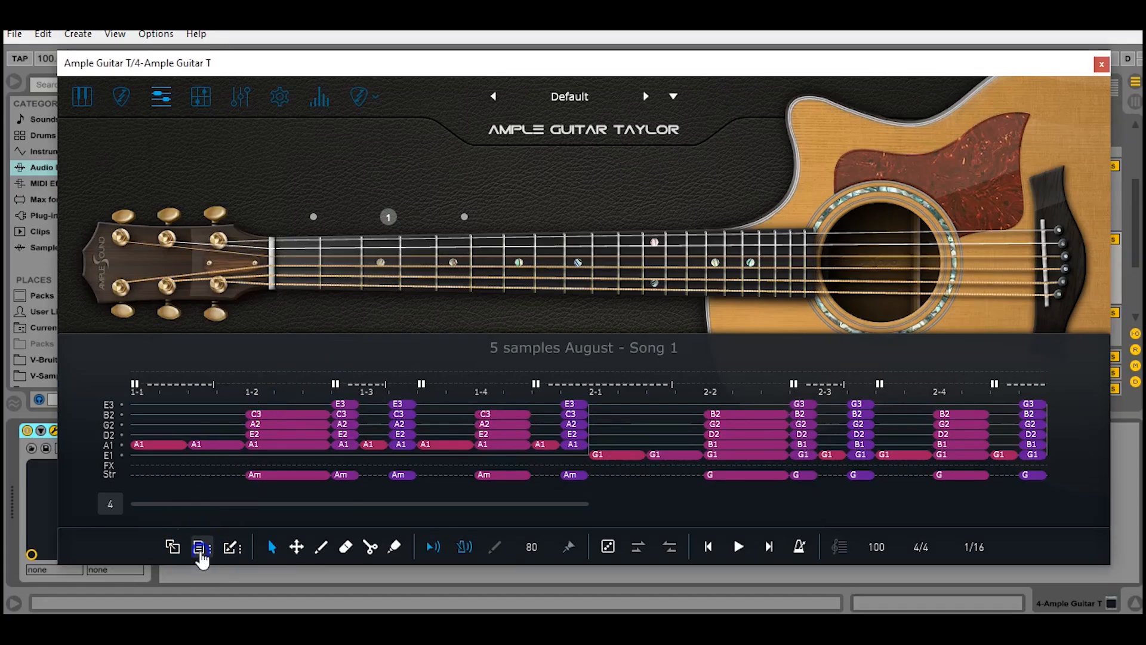
Load the '5 samples August - Pattern 2' riff, a one-bar D5 strum
{"action": "left_click", "coordinate": [199, 548]}
{"action": "left_click", "coordinate": [276, 458]}
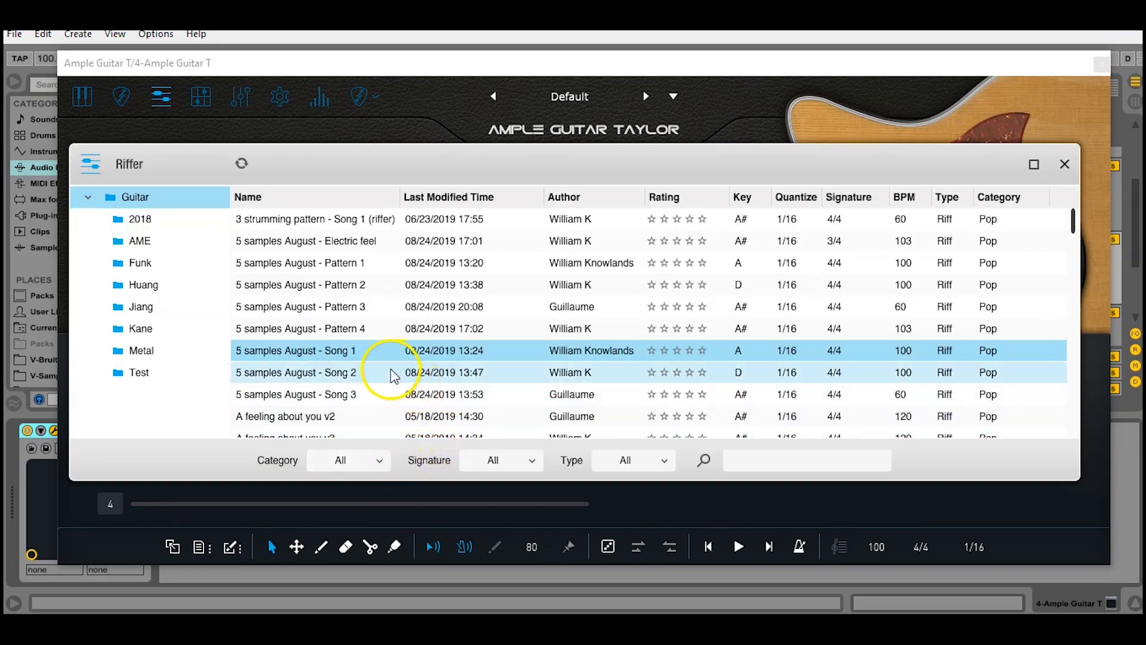
{"action": "left_click", "coordinate": [362, 297]}
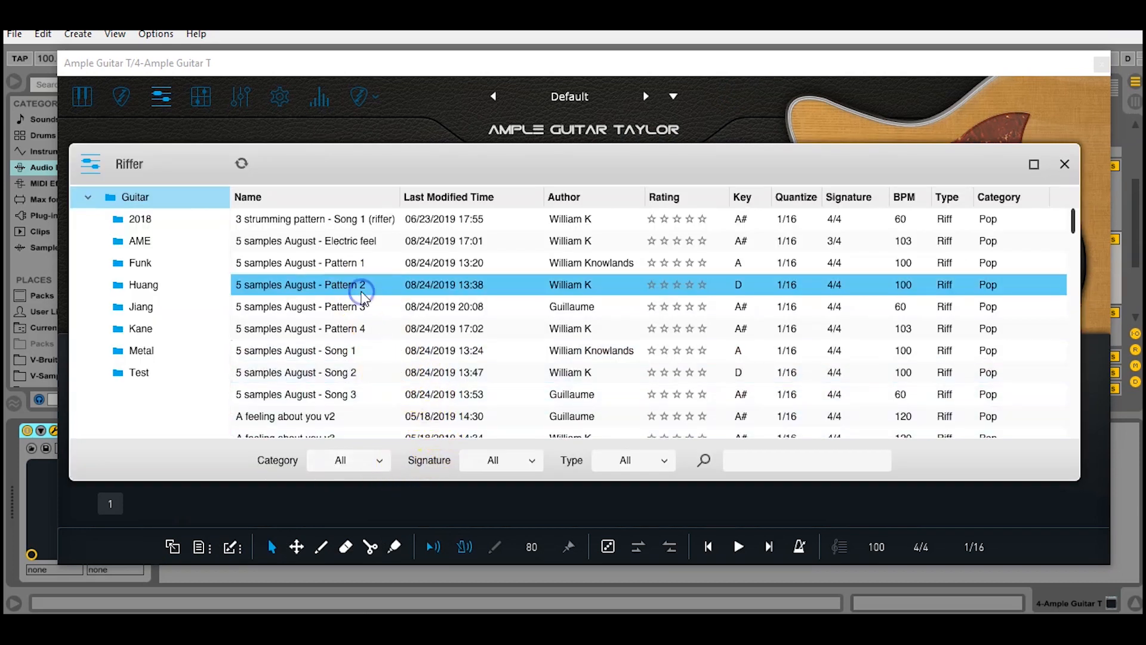
{"action": "left_click", "coordinate": [1063, 164]}
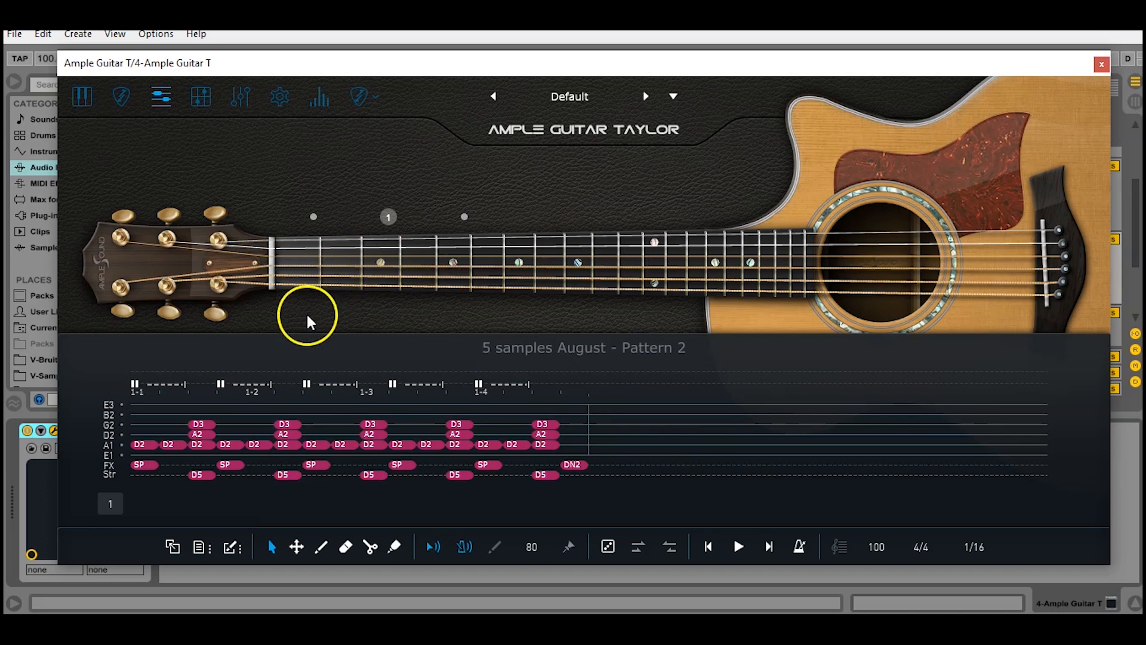
{"action": "left_click", "coordinate": [201, 476]}
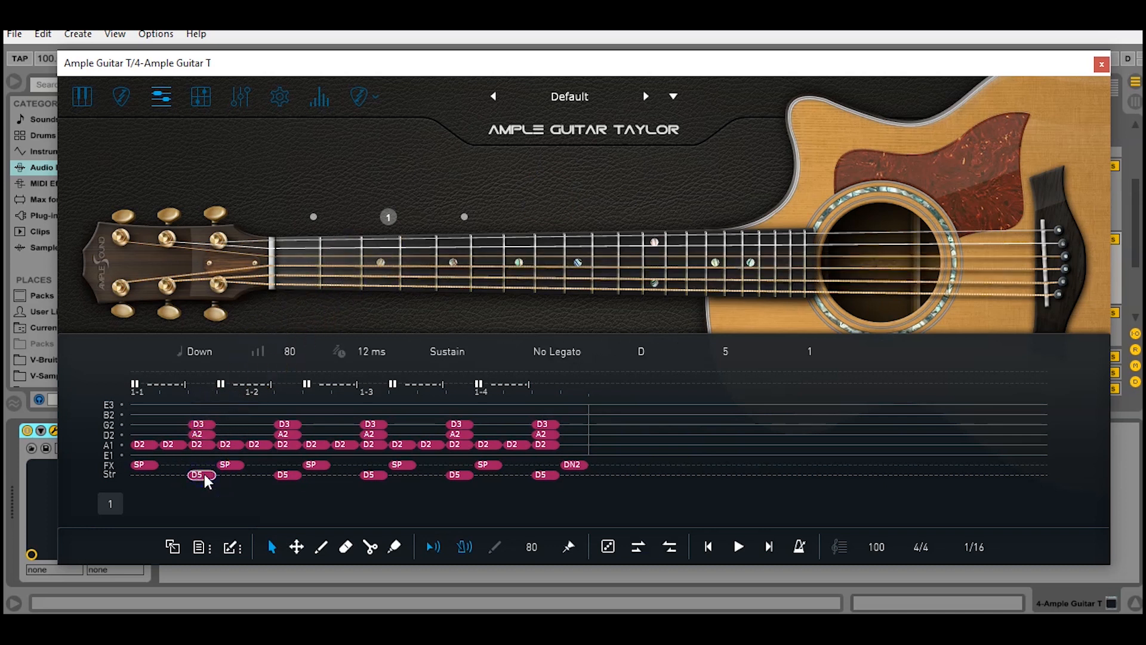
{"action": "left_click", "coordinate": [770, 353]}
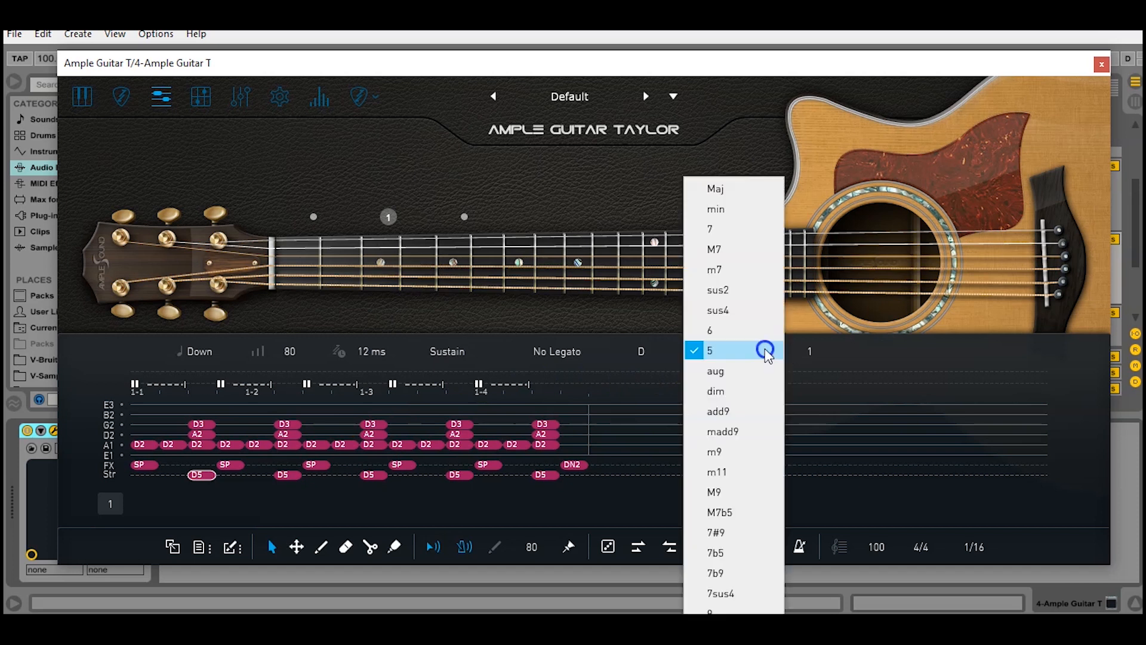
{"action": "left_click", "coordinate": [718, 352]}
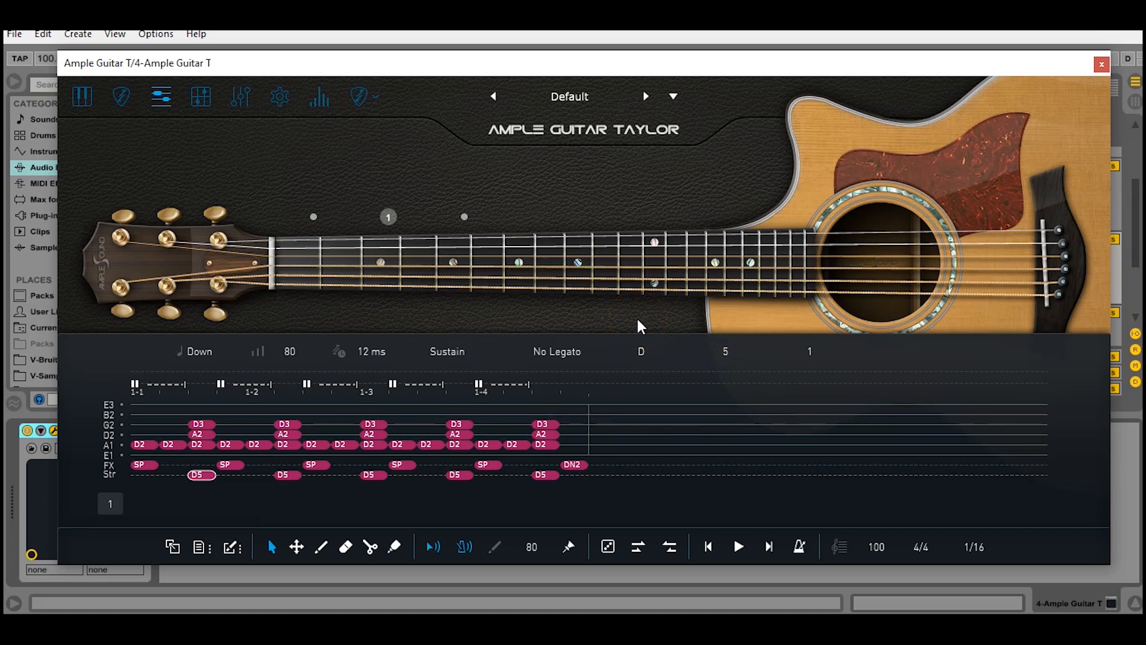
{"action": "key", "text": "space"}
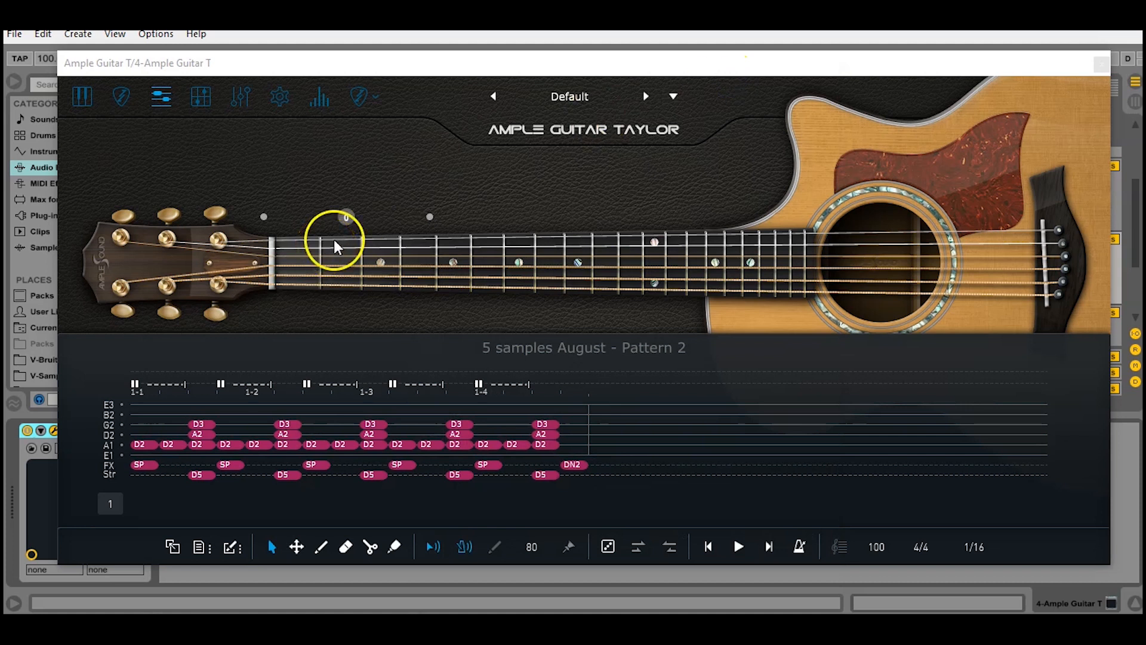
Extend the pattern to two bars and copy bar 1's notes into bar 2
{"action": "left_click", "coordinate": [110, 504]}
{"action": "left_click", "coordinate": [137, 362]}
{"action": "left_click_drag", "start_coordinate": [144, 489], "coordinate": [578, 405]}
{"action": "key", "text": "ctrl+c"}
{"action": "key", "text": "ctrl+v"}
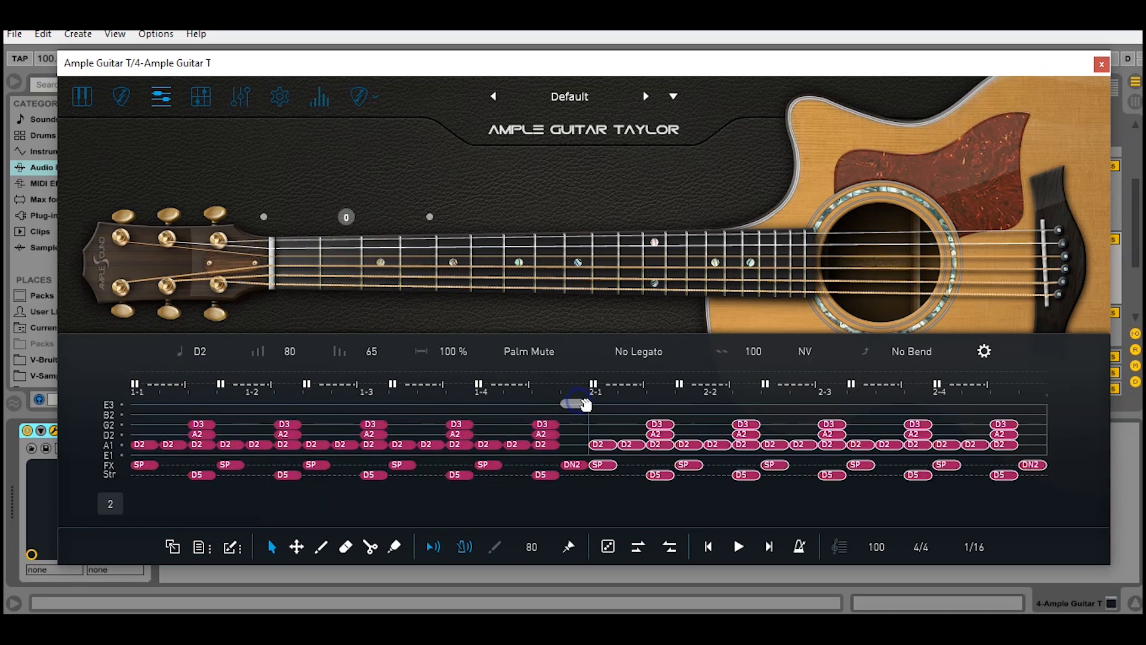
{"action": "left_click", "coordinate": [746, 497]}
Change bar 2's strums to A#5 and transpose its bass notes down to A#1
{"action": "left_click_drag", "start_coordinate": [638, 487], "coordinate": [1035, 478]}
{"action": "left_click", "coordinate": [662, 352]}
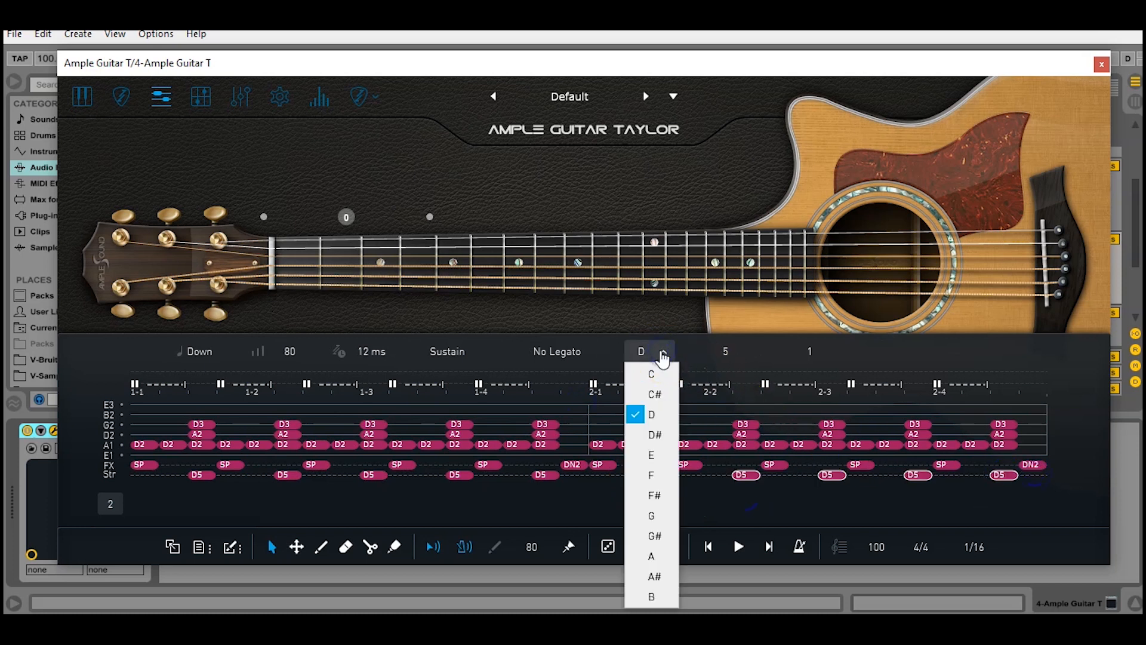
{"action": "left_click", "coordinate": [667, 581]}
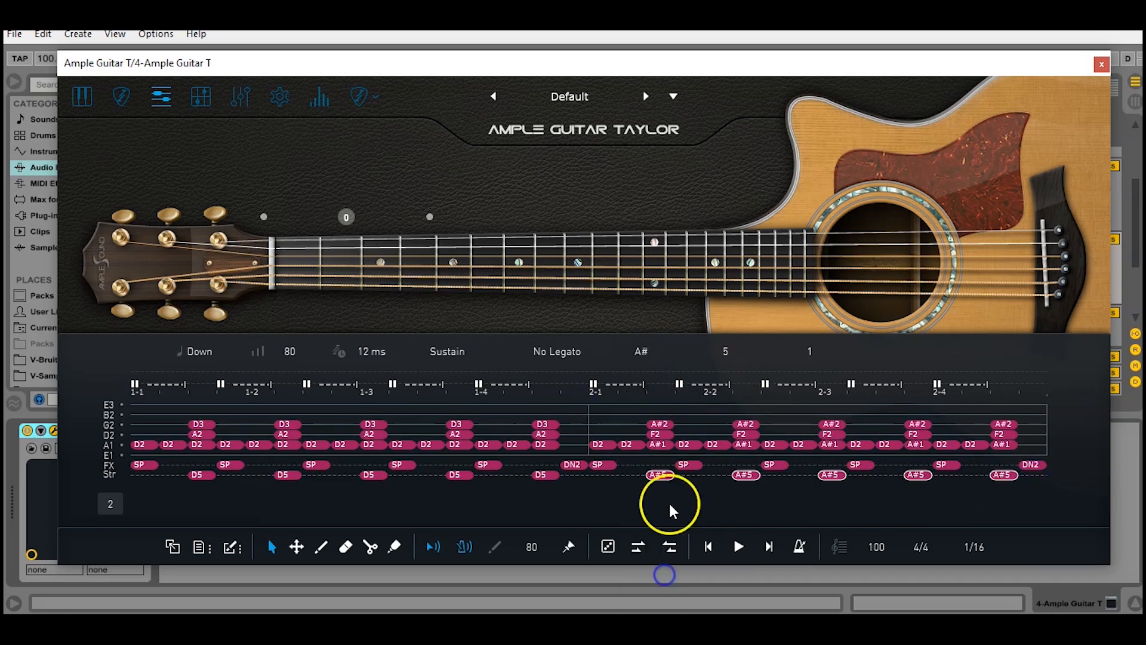
{"action": "left_click_drag", "start_coordinate": [607, 422], "coordinate": [629, 451]}
{"action": "left_click", "coordinate": [687, 442]}
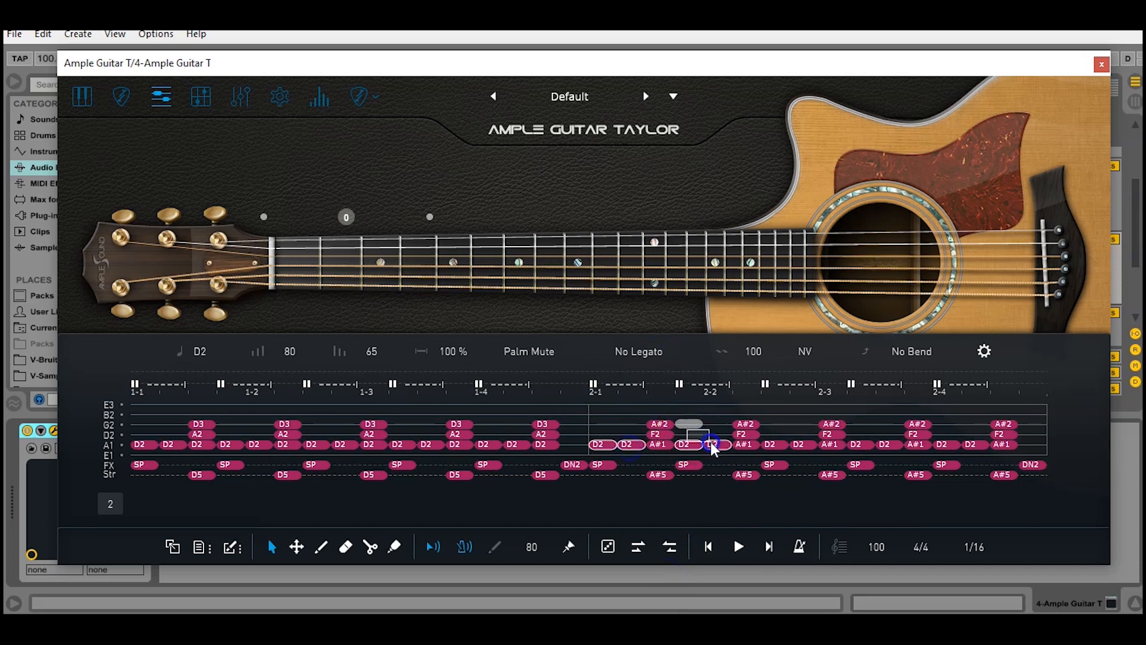
{"action": "left_click", "coordinate": [855, 437]}
{"action": "left_click", "coordinate": [942, 424]}
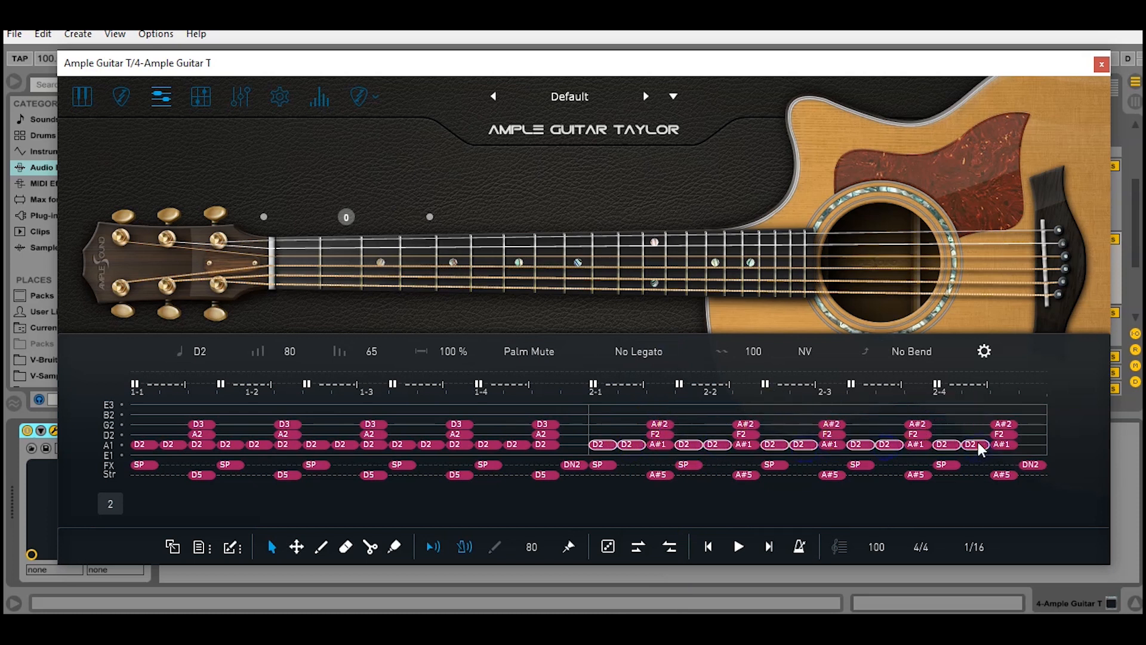
{"action": "key", "text": "Down"}
{"action": "key", "text": "Down"}
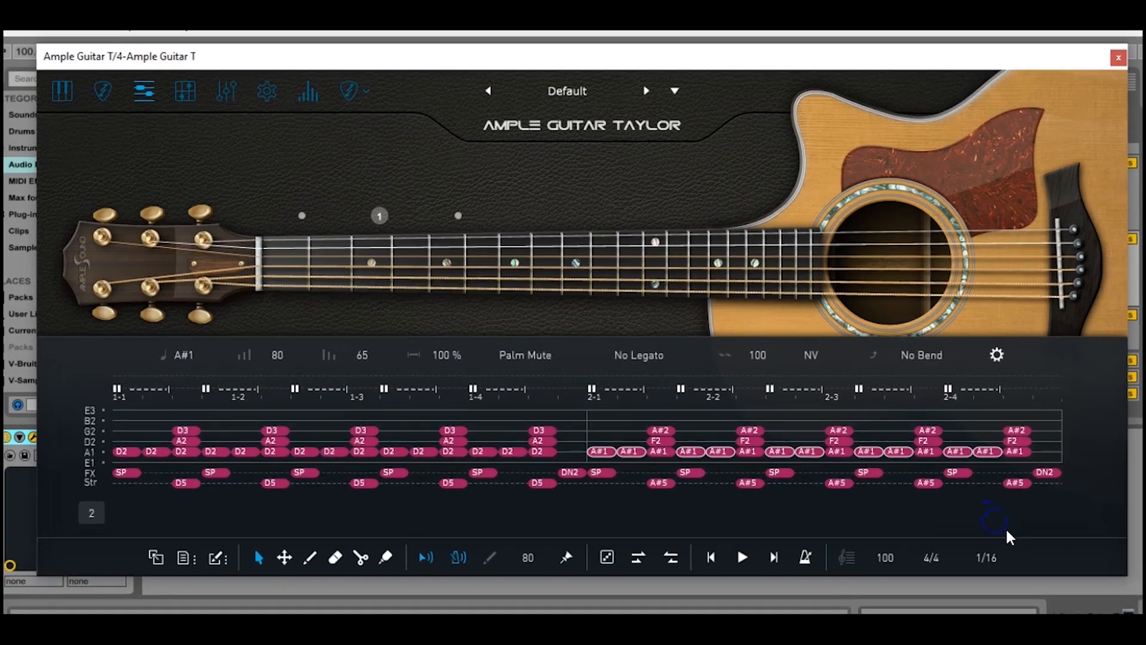
Deselect the transposed A#1 notes and select bar 1's last D5 strum and chord
{"action": "left_click", "coordinate": [991, 521]}
{"action": "left_click", "coordinate": [704, 534]}
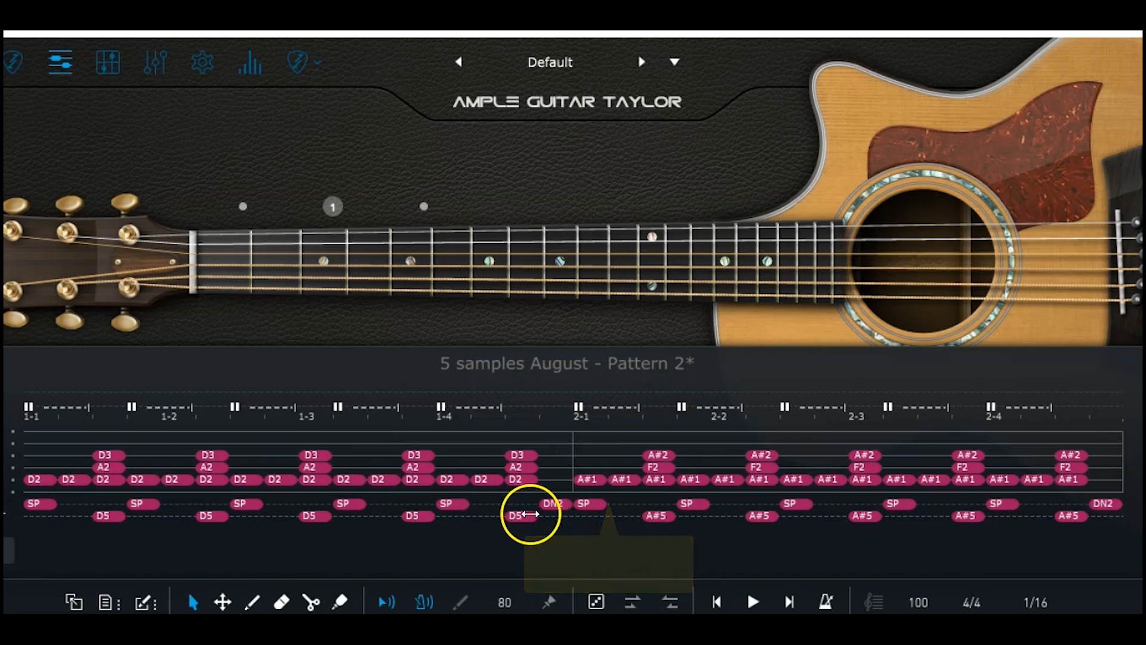
{"action": "left_click", "coordinate": [529, 516]}
{"action": "left_click", "coordinate": [551, 513]}
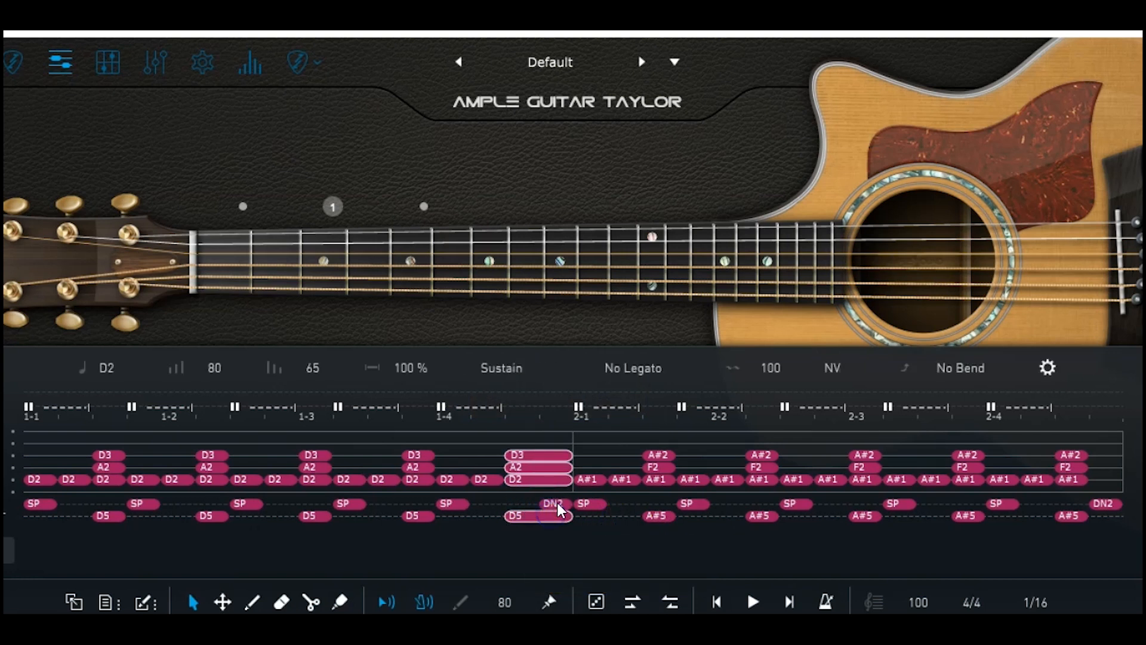
{"action": "left_click", "coordinate": [559, 505]}
{"action": "left_click", "coordinate": [566, 509]}
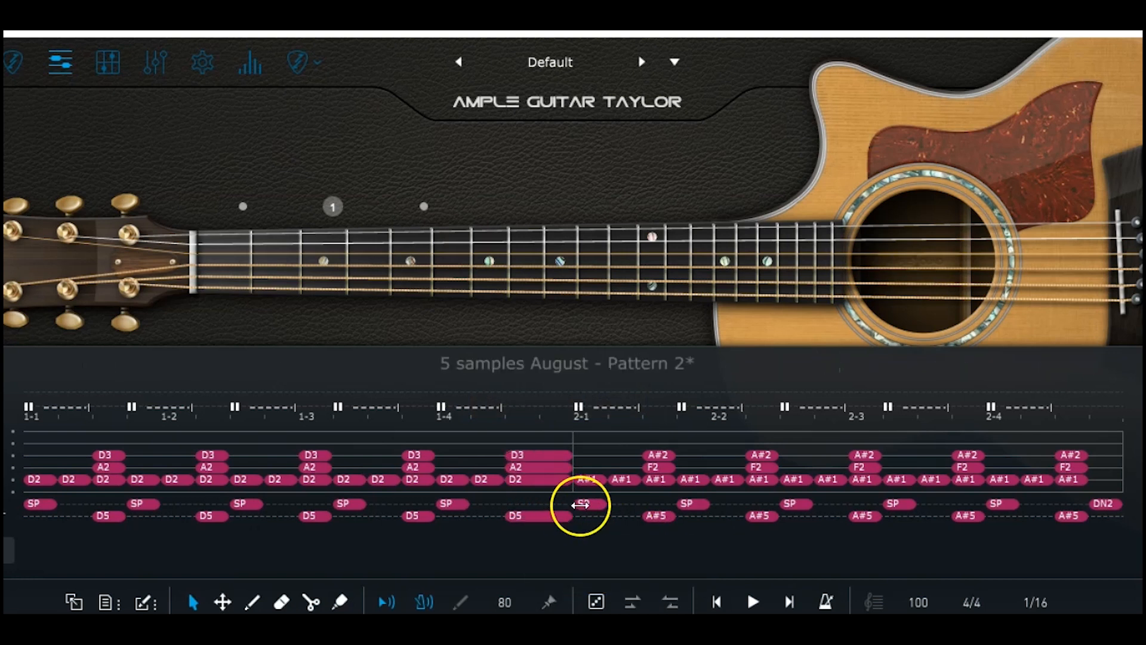
{"action": "left_click", "coordinate": [541, 516]}
Give the D5 strum a 1/4 Slide Out legato and play the pattern to hear it
{"action": "left_click", "coordinate": [534, 370]}
{"action": "left_click", "coordinate": [566, 369]}
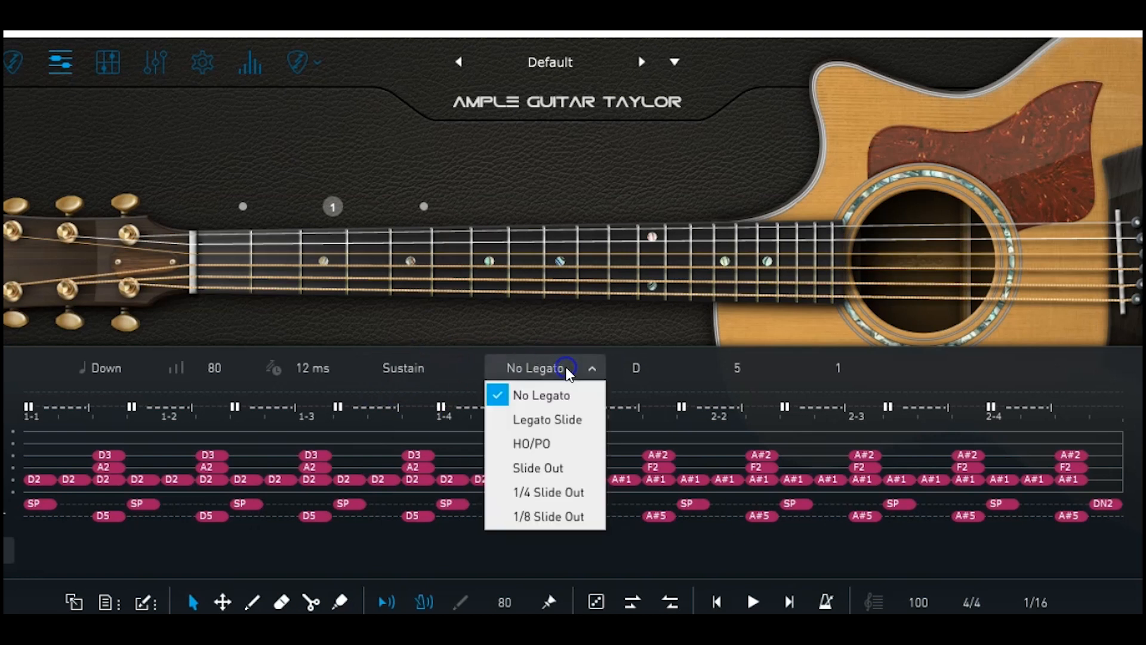
{"action": "left_click", "coordinate": [597, 467]}
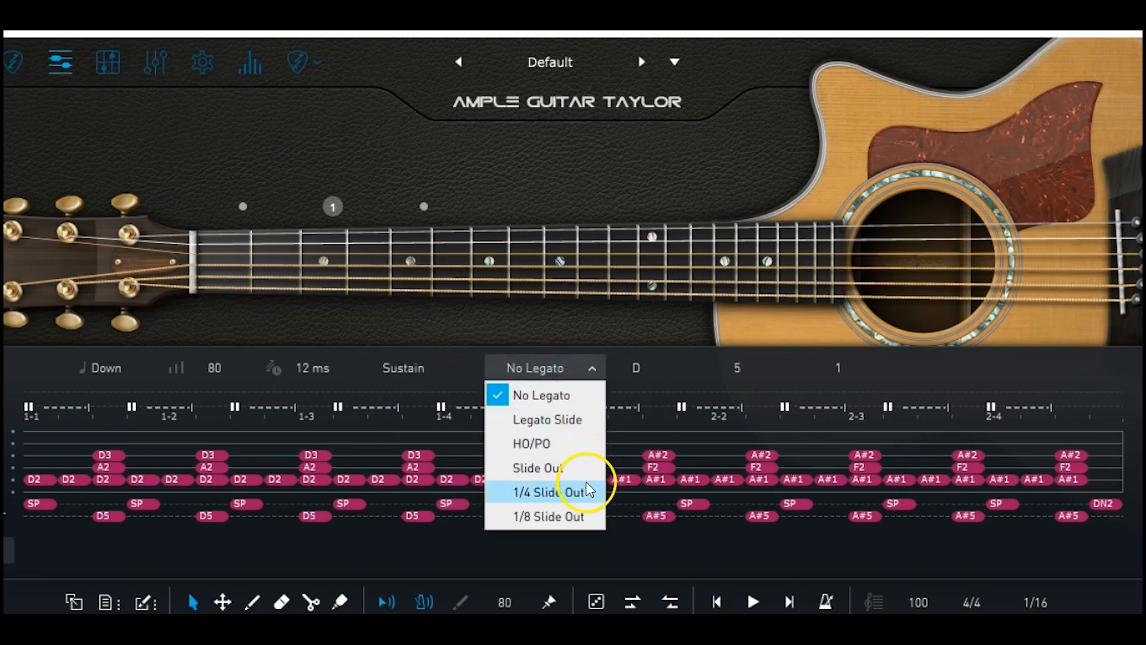
{"action": "left_click", "coordinate": [590, 501]}
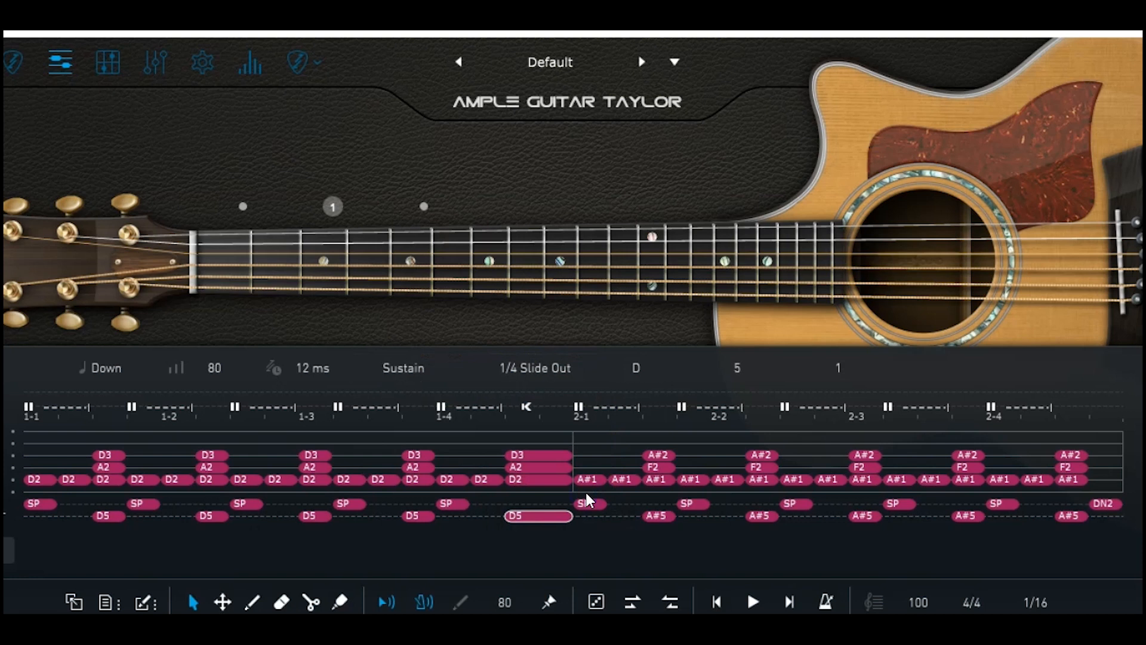
{"action": "key", "text": "space"}
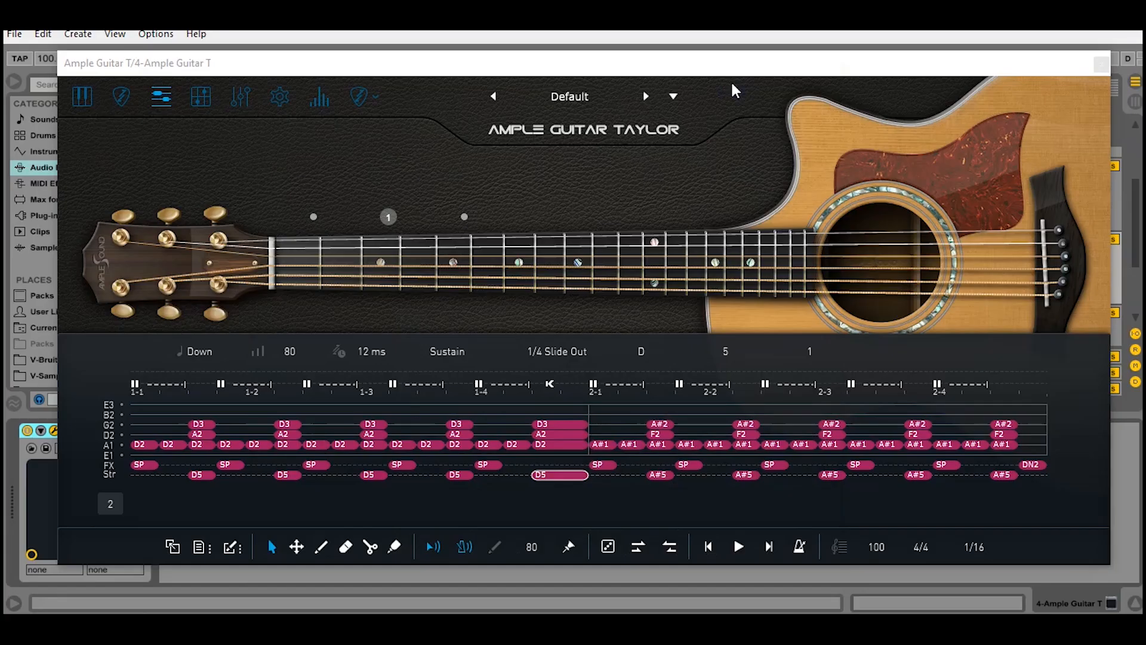
Load the '5 samples August - Pattern 3' riff without saving the current one, then play it
{"action": "left_click", "coordinate": [199, 547]}
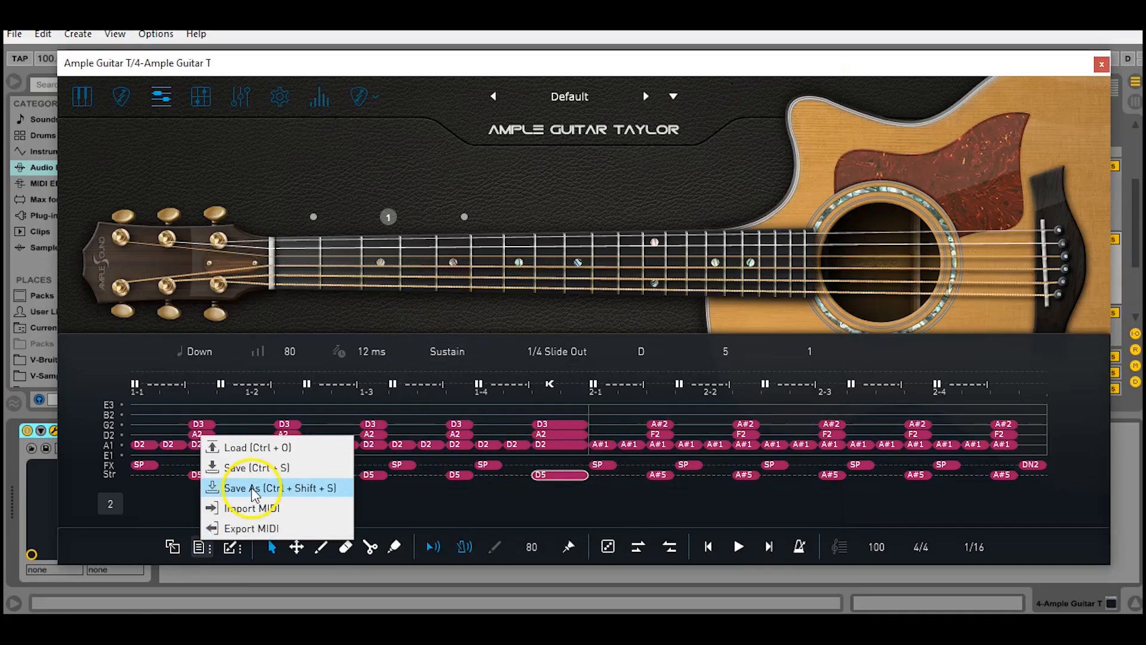
{"action": "left_click", "coordinate": [272, 452]}
{"action": "left_click", "coordinate": [663, 413]}
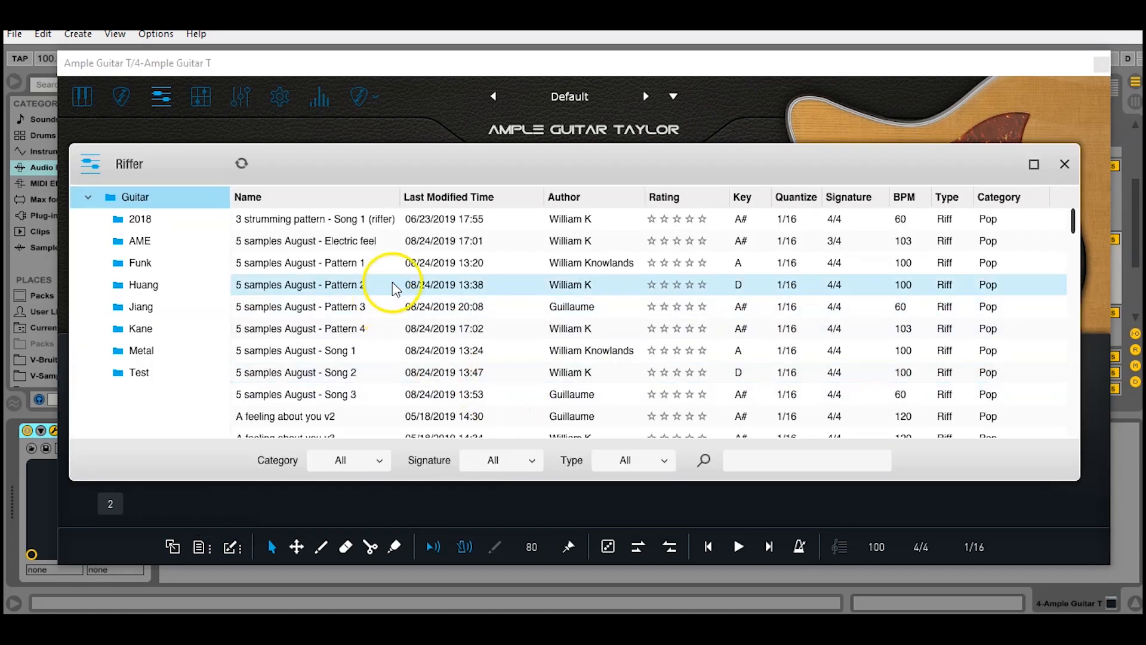
{"action": "left_click", "coordinate": [391, 306]}
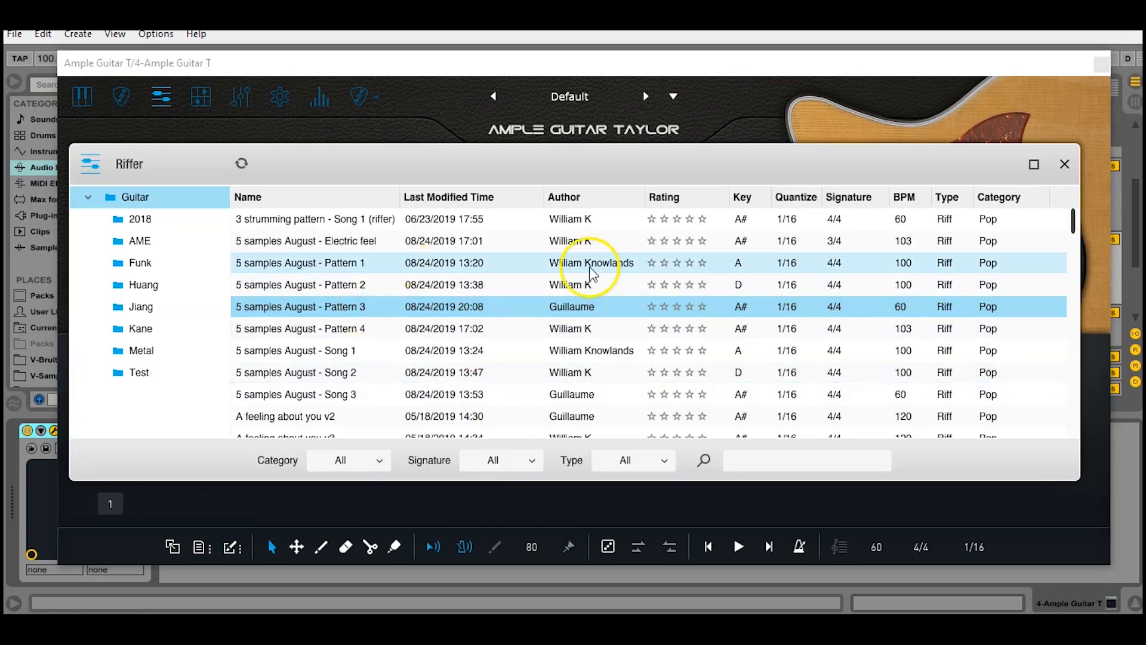
{"action": "left_click", "coordinate": [1064, 164]}
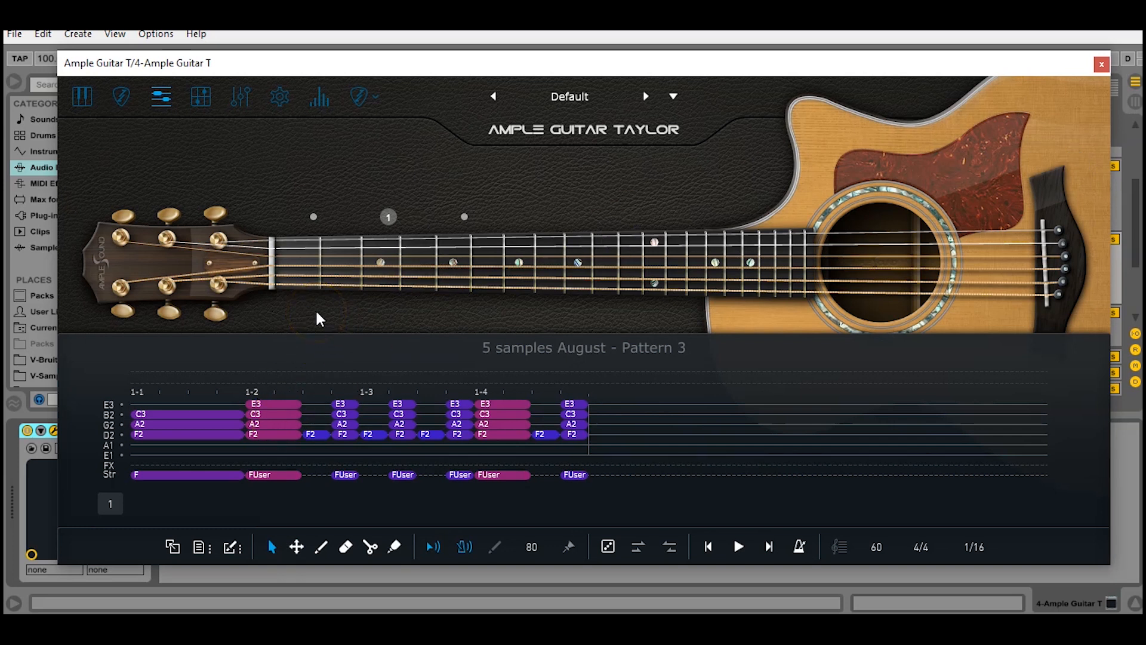
{"action": "key", "text": "space"}
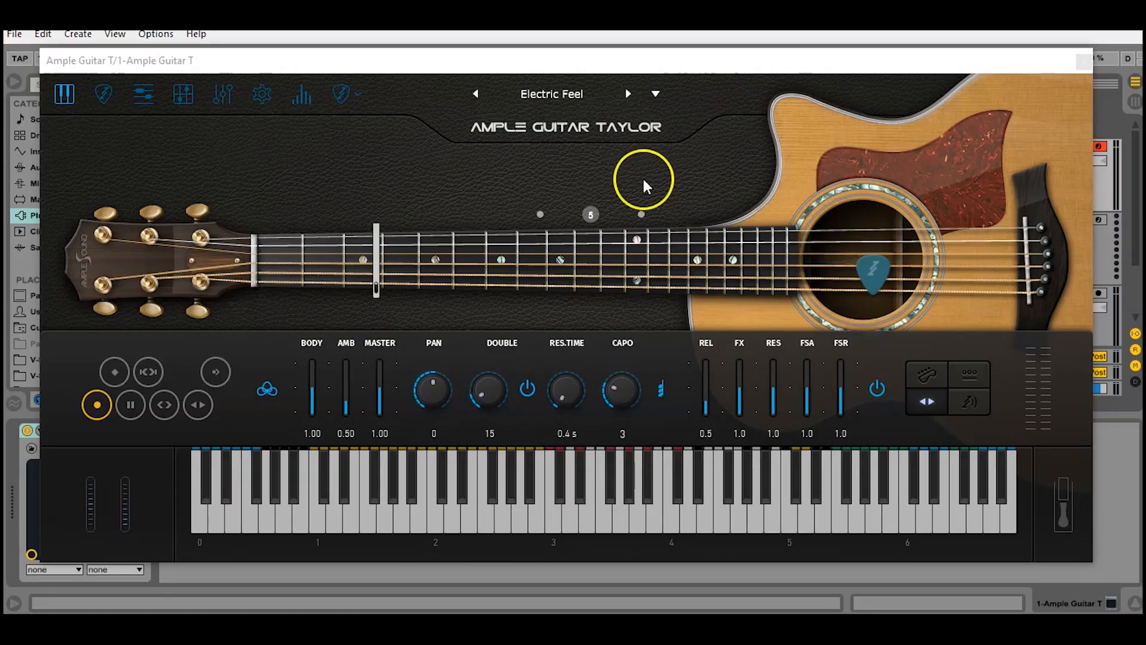
In the strummer panel, check the empty chord bank and select chord slot 3, E m7
{"action": "left_click", "coordinate": [111, 97]}
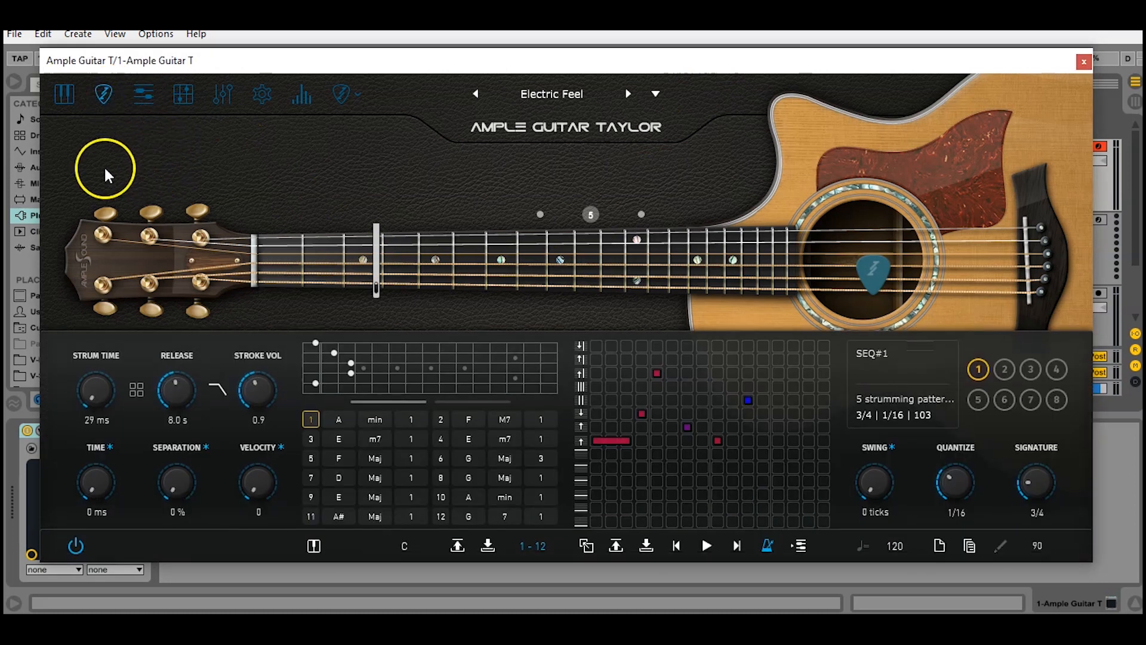
{"action": "left_click", "coordinate": [79, 90]}
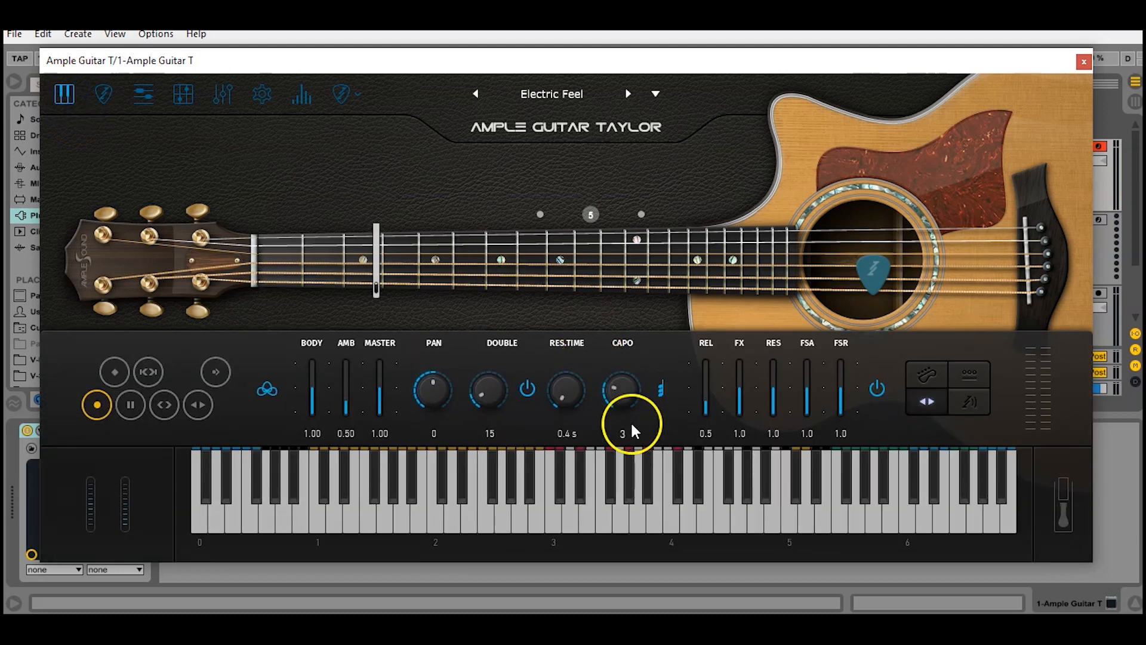
{"action": "left_click", "coordinate": [105, 96]}
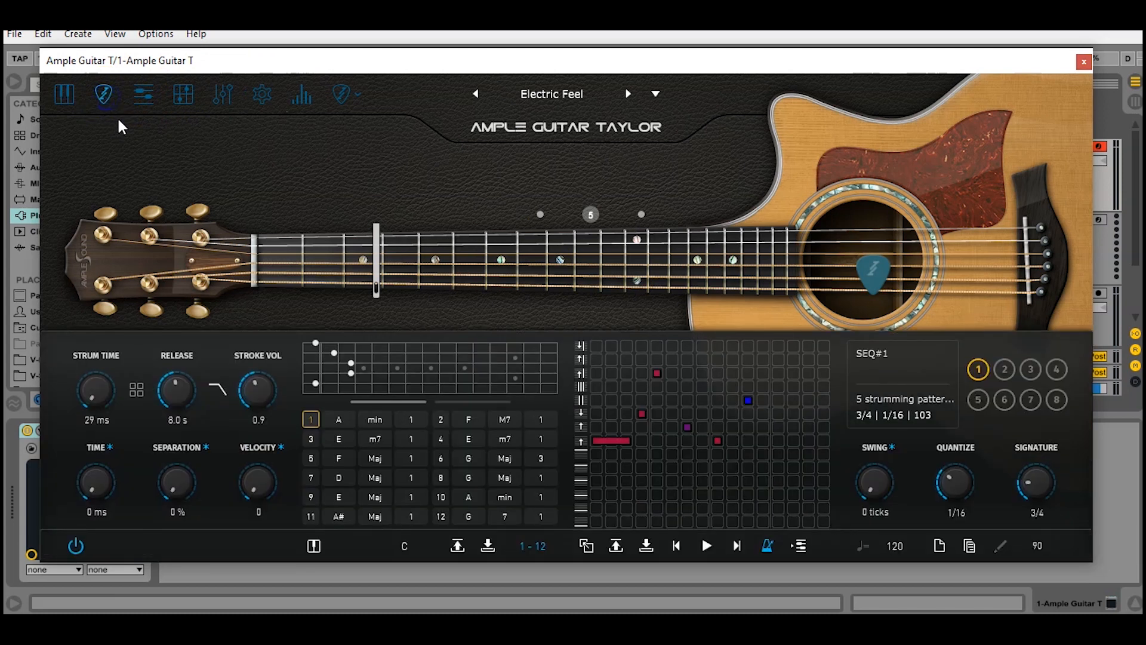
{"action": "left_click", "coordinate": [458, 545]}
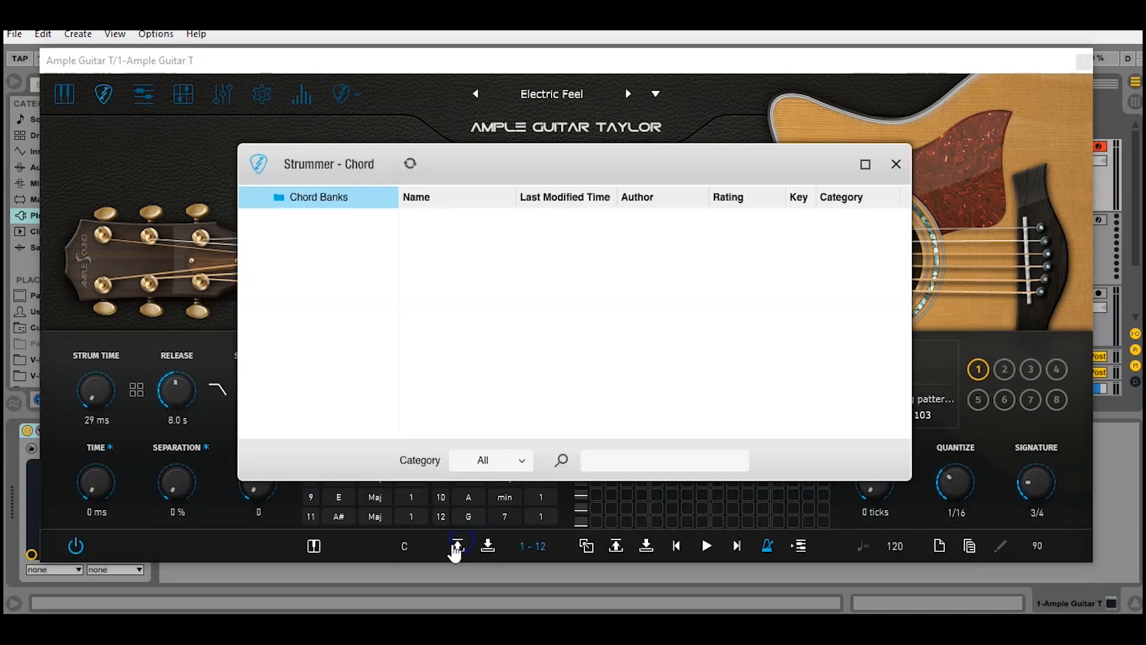
{"action": "left_click", "coordinate": [896, 164]}
{"action": "left_click", "coordinate": [434, 419]}
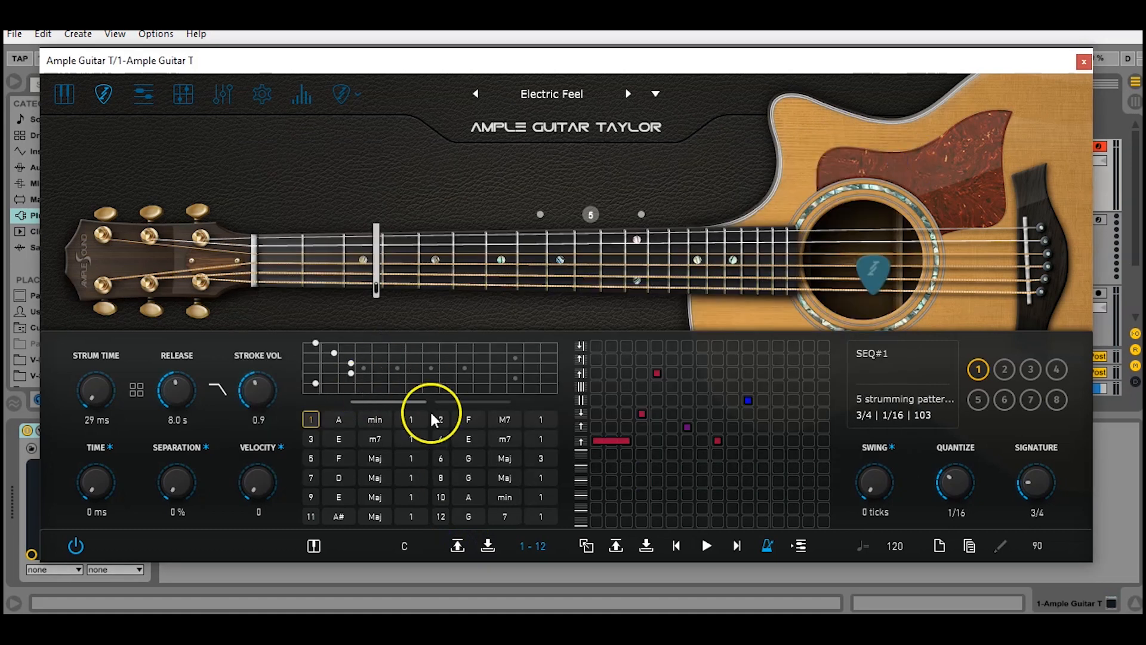
{"action": "left_click", "coordinate": [311, 439]}
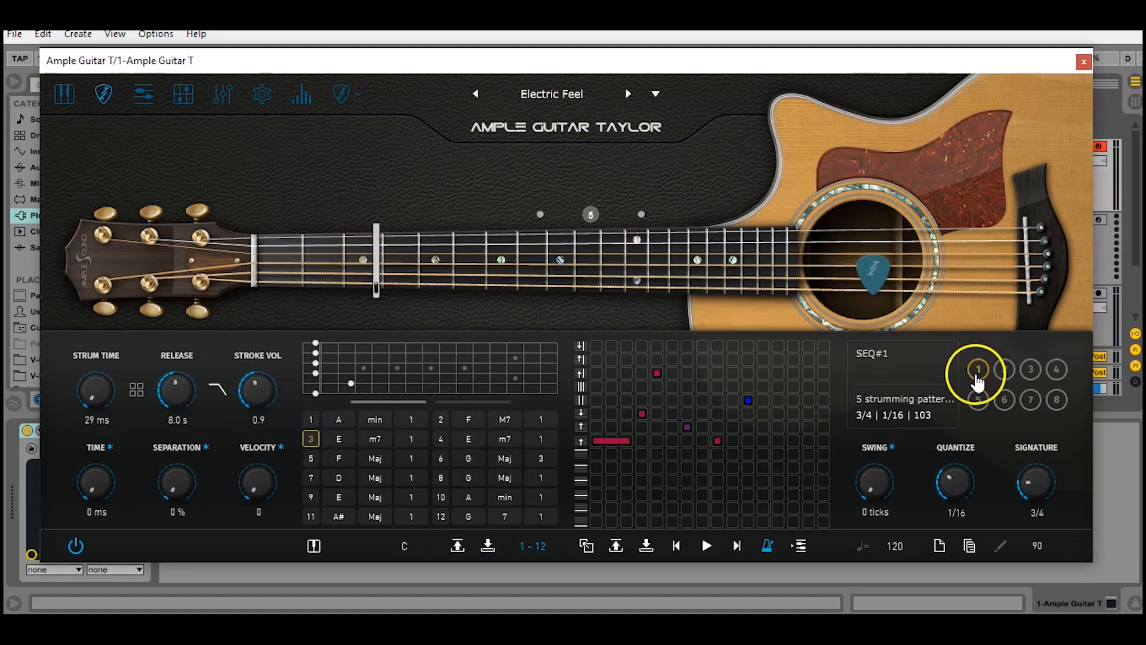
Switch the strummer to sequence 2 and close the guitar plugin window
{"action": "left_click", "coordinate": [977, 375]}
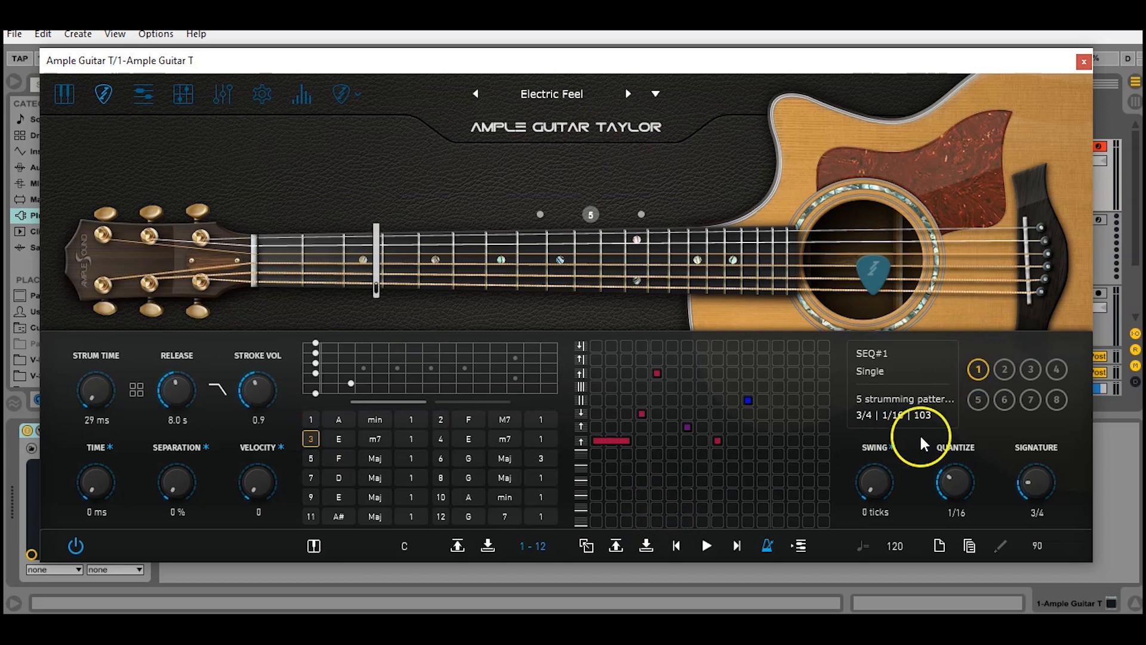
{"action": "left_click", "coordinate": [1005, 371]}
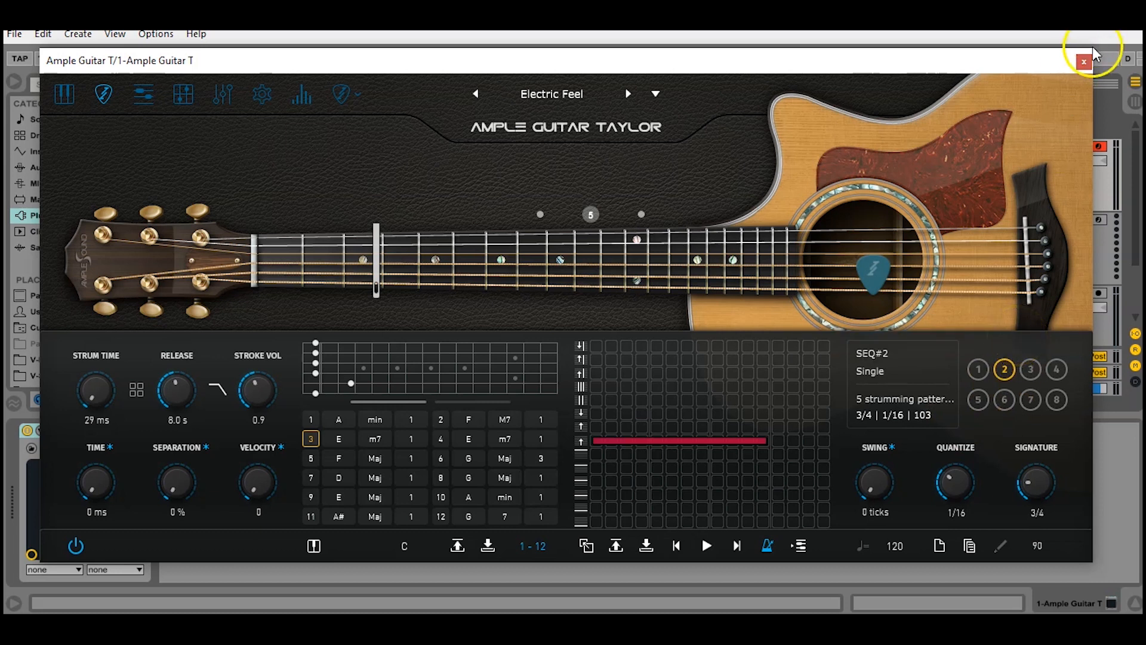
{"action": "left_click", "coordinate": [1084, 61]}
{"action": "key", "text": "alt+Tab"}
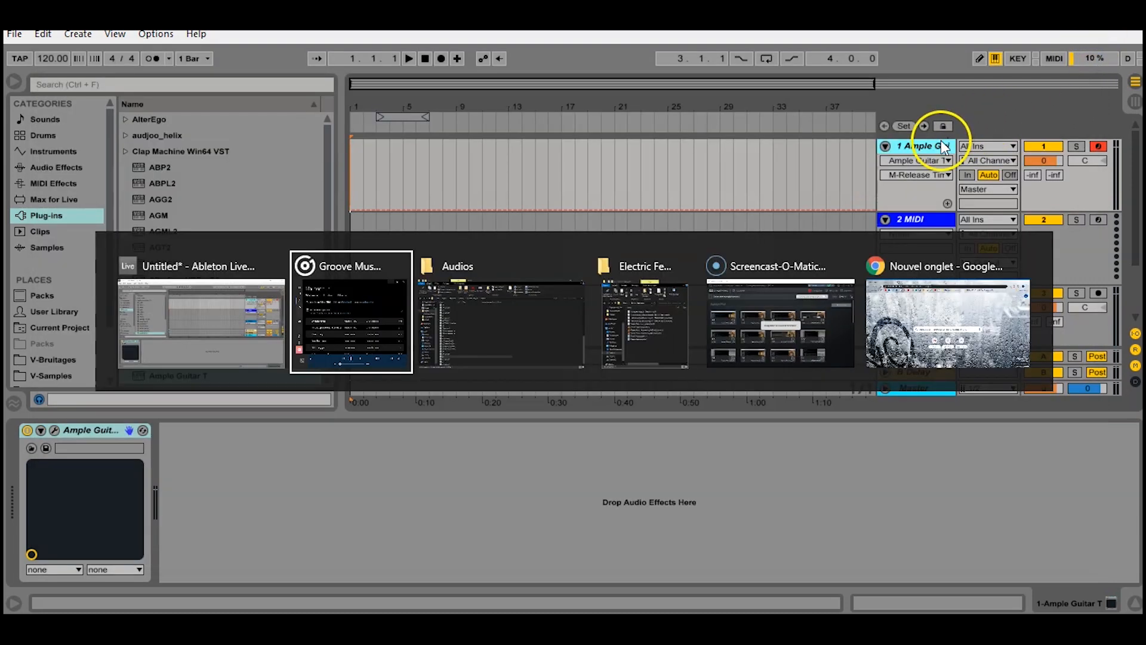
Drop 'Electric feel - strumming MIDI file (intro)' onto the guitar track and zoom in on it
{"action": "key", "text": "alt+Tab"}
{"action": "key", "text": "alt+Tab"}
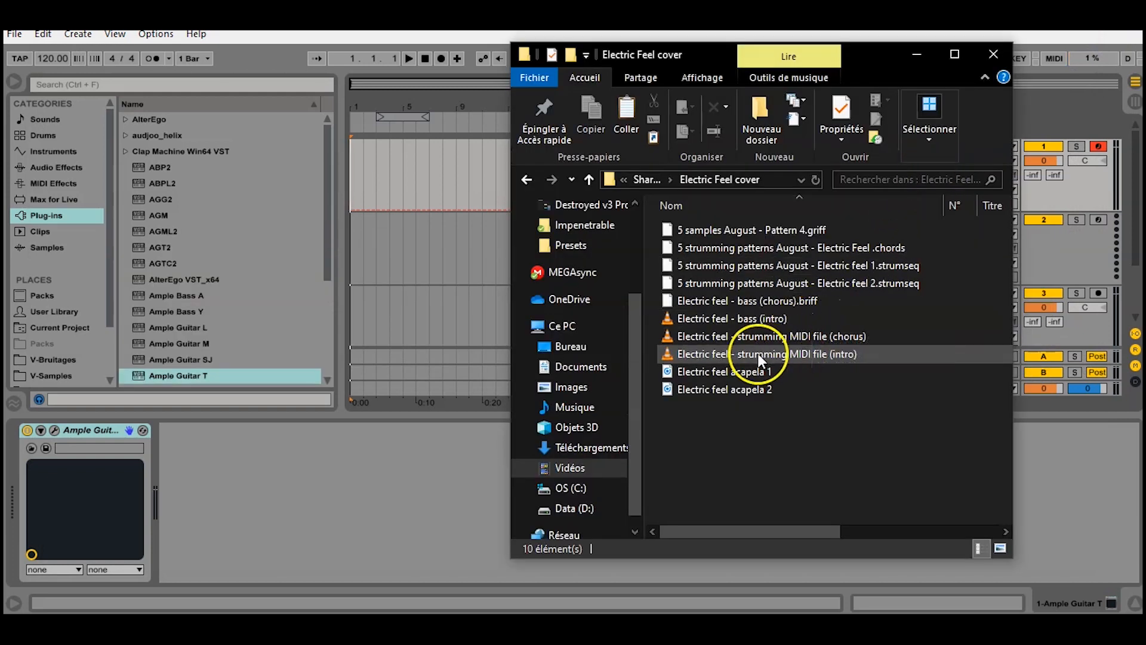
{"action": "left_click_drag", "start_coordinate": [742, 353], "coordinate": [377, 182]}
{"action": "left_click", "coordinate": [389, 158]}
{"action": "left_click_drag", "start_coordinate": [391, 89], "coordinate": [389, 84]}
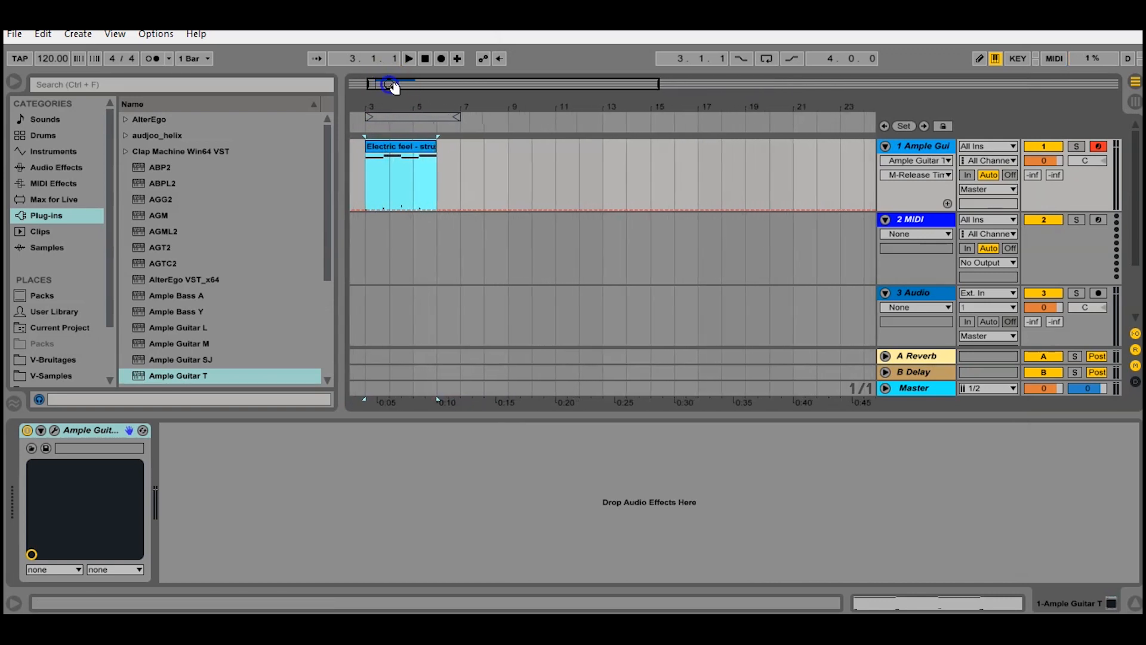
In the Electric Feel cover folder, select the bass (chorus) and bass (intro) MIDI files
{"action": "key", "text": "alt+Tab"}
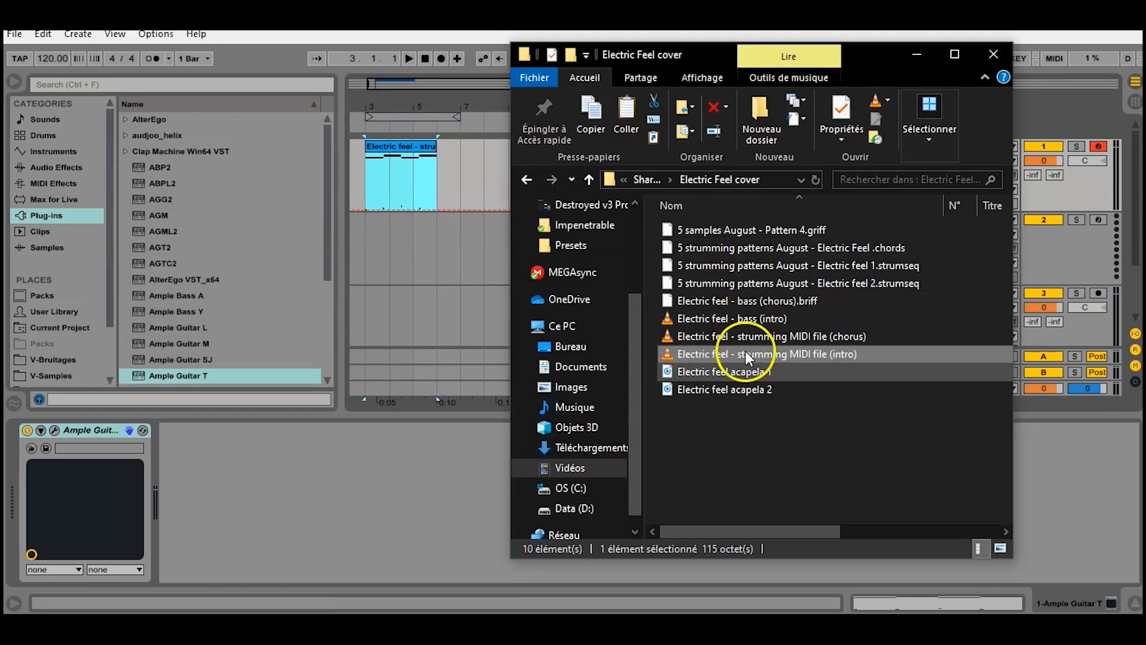
{"action": "left_click", "coordinate": [748, 304]}
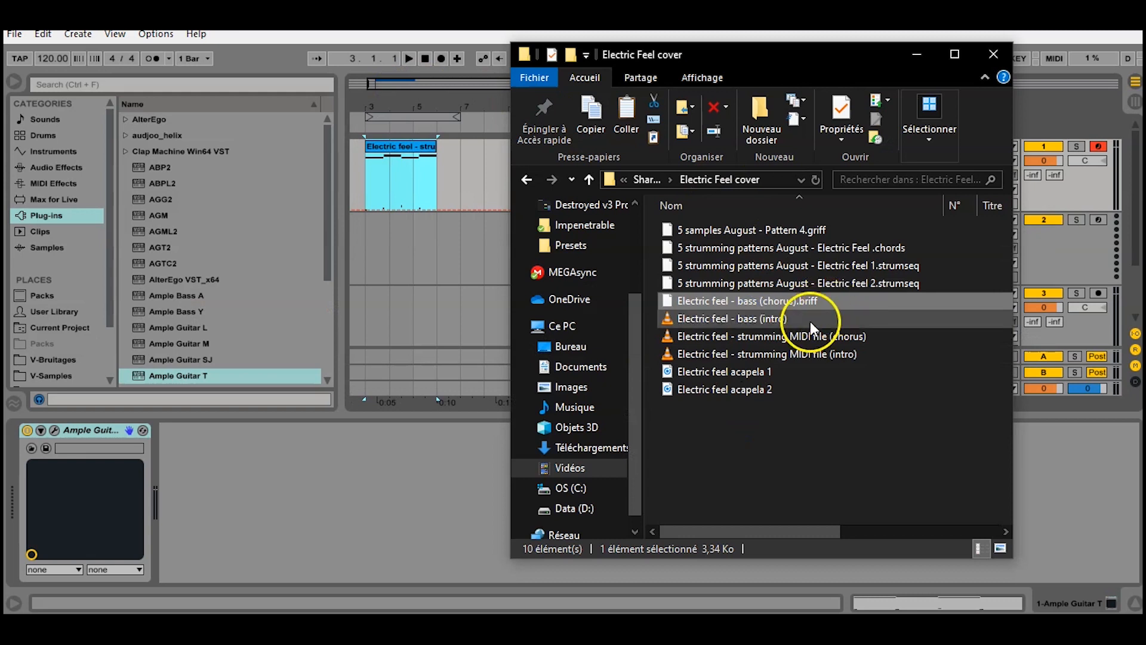
{"action": "left_click", "coordinate": [811, 321]}
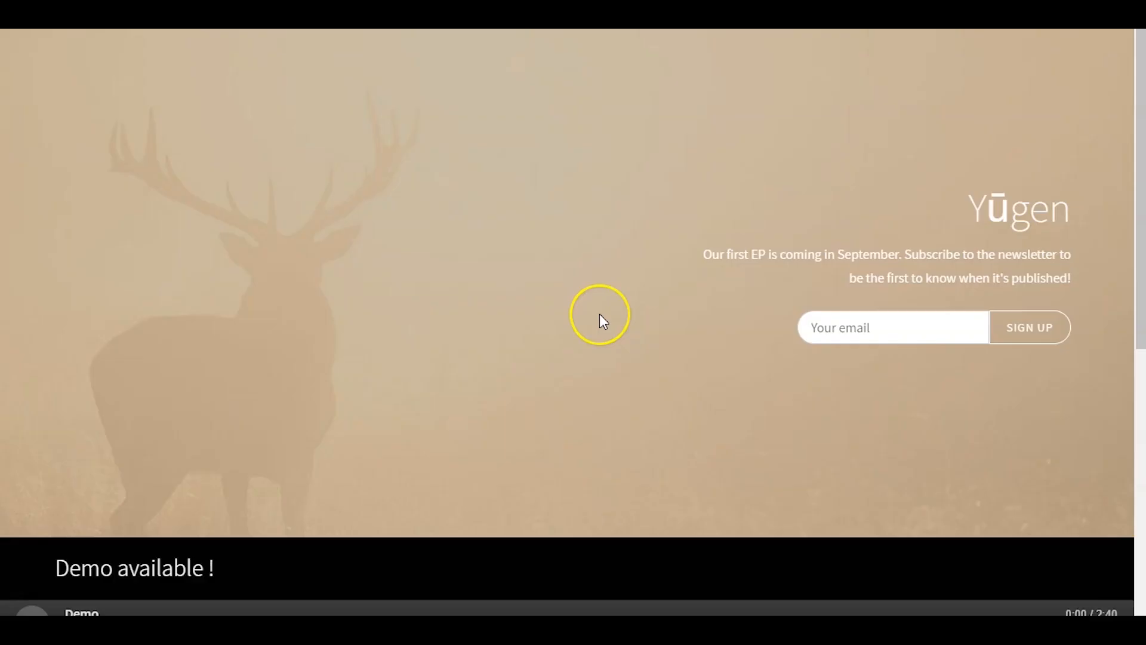
{"action": "scroll", "coordinate": [600, 313], "scroll_direction": "down", "scroll_amount": 7}
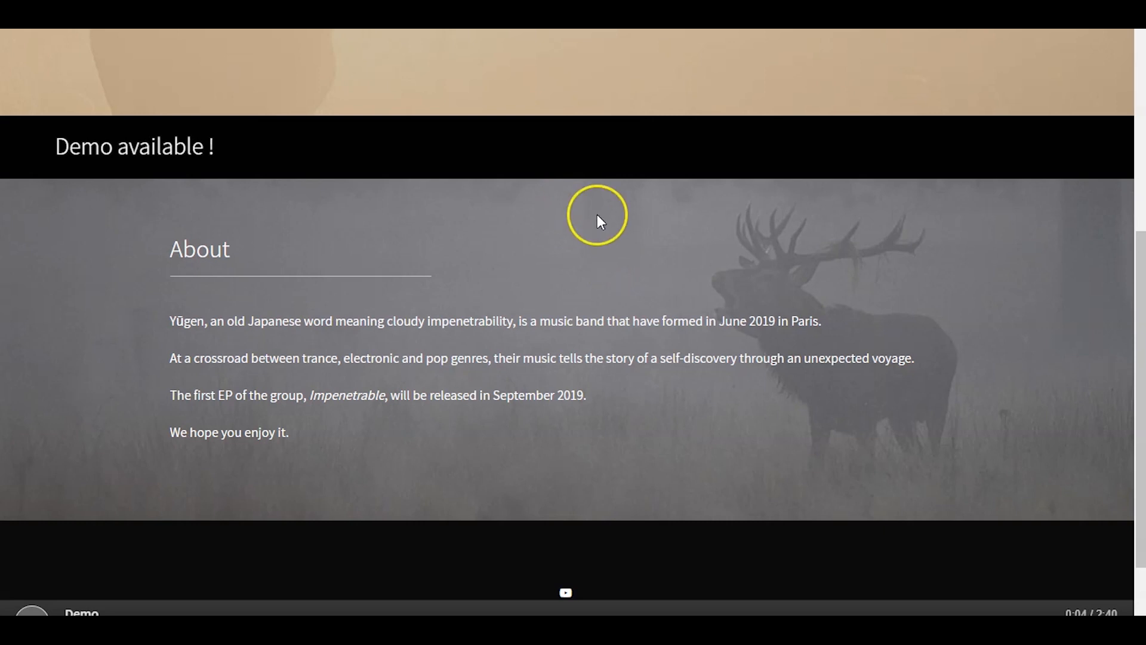
{"action": "scroll", "coordinate": [597, 215], "scroll_direction": "up", "scroll_amount": 2}
{"action": "scroll", "coordinate": [593, 209], "scroll_direction": "down", "scroll_amount": 2}
{"action": "scroll", "coordinate": [573, 224], "scroll_direction": "up", "scroll_amount": 1}
{"action": "scroll", "coordinate": [557, 234], "scroll_direction": "up", "scroll_amount": 9}
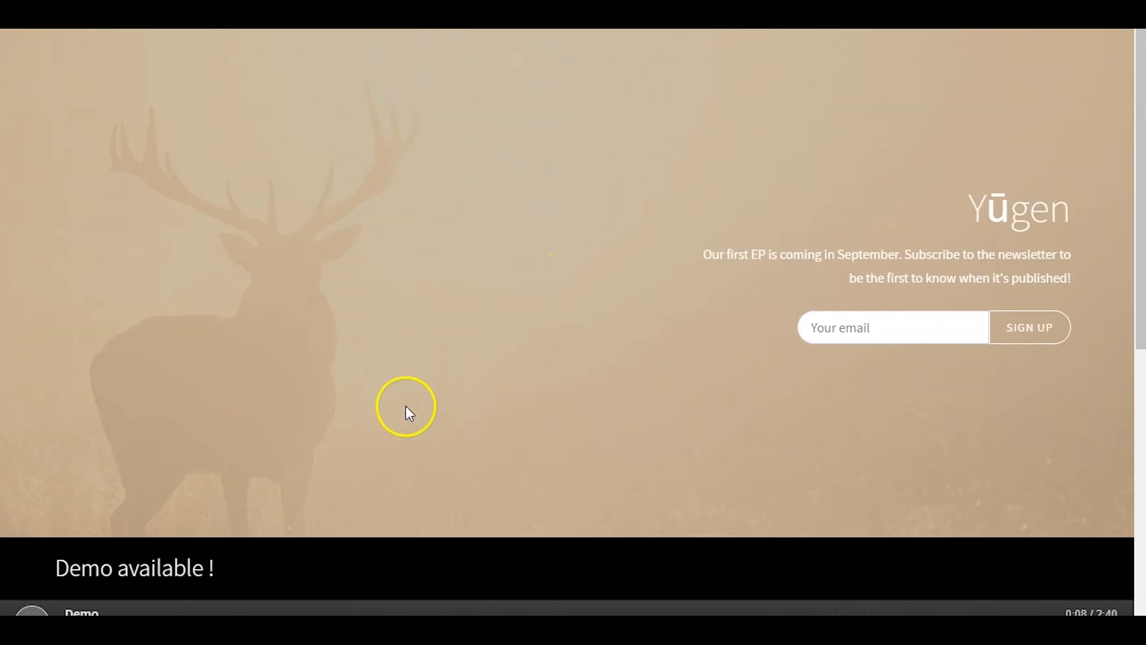